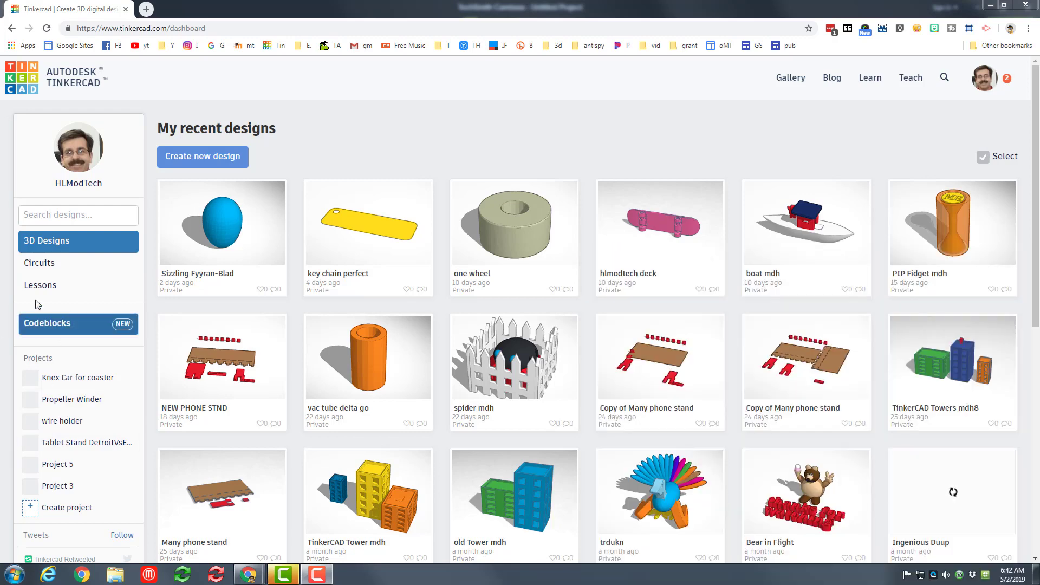
# Step: Switch the Tinkercad dashboard from 3D designs to the Circuits section
pyautogui.click(42, 266)
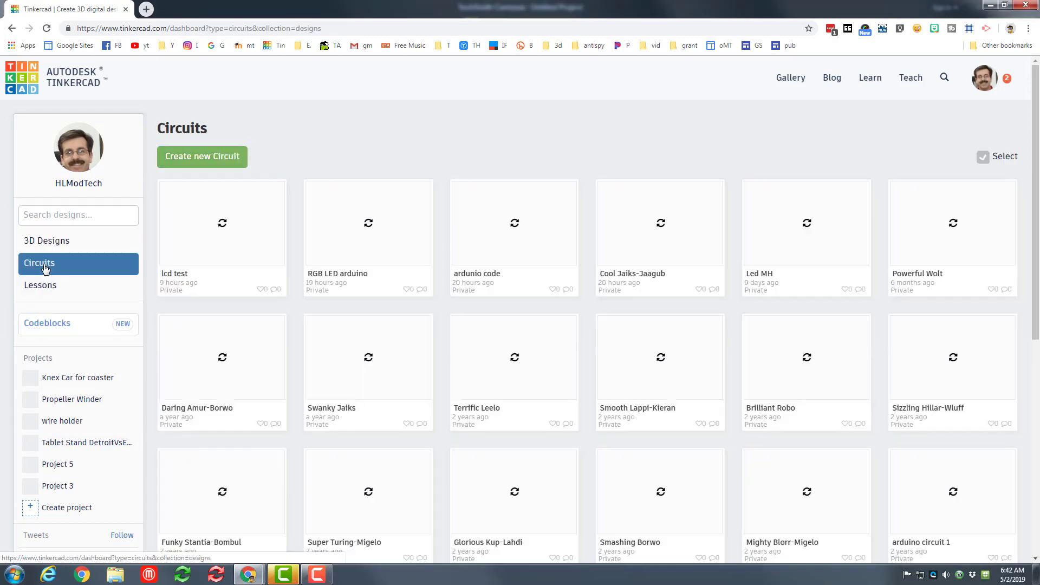
# Step: Create a new circuit and rename it 'lcd mdh'
pyautogui.click(203, 159)
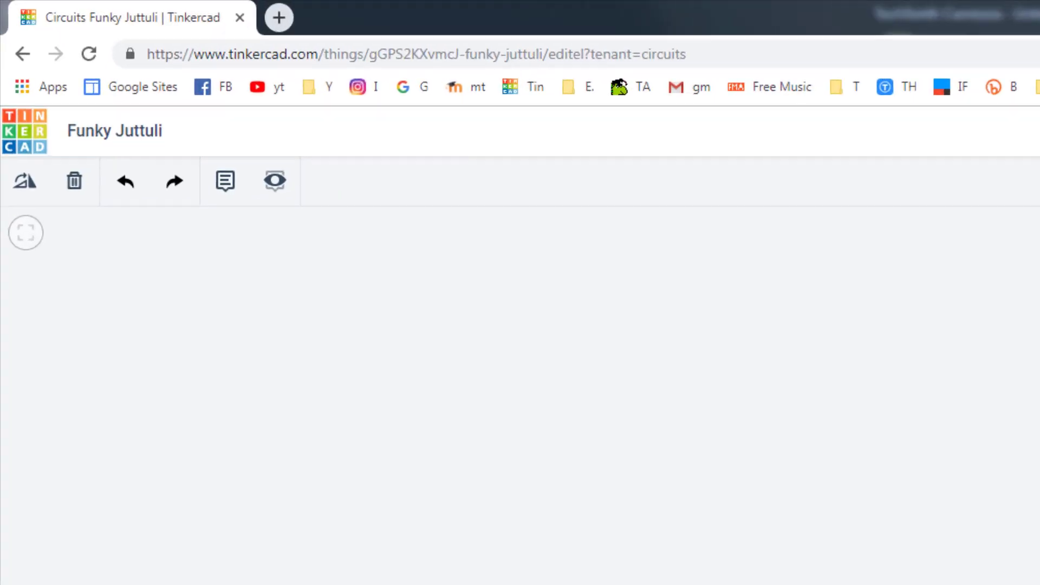
pyautogui.click(133, 144)
pyautogui.press('BackSpace')
pyautogui.write('lcd md')
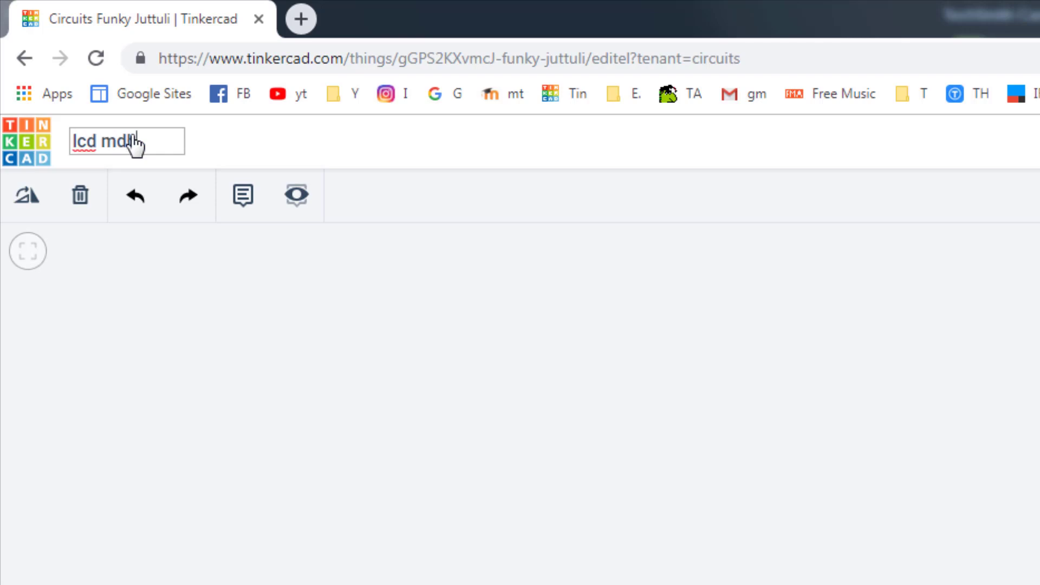
pyautogui.write('h')
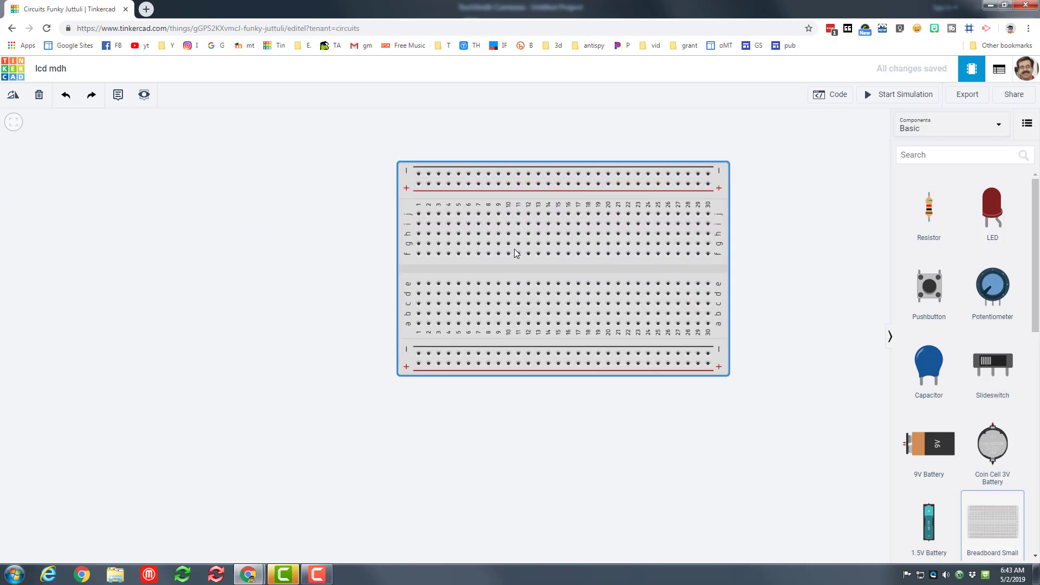
# Step: Place a small breadboard and an Arduino Uno R3 rotated with its USB port up
pyautogui.moveTo(514, 252); pyautogui.dragTo(515, 257)
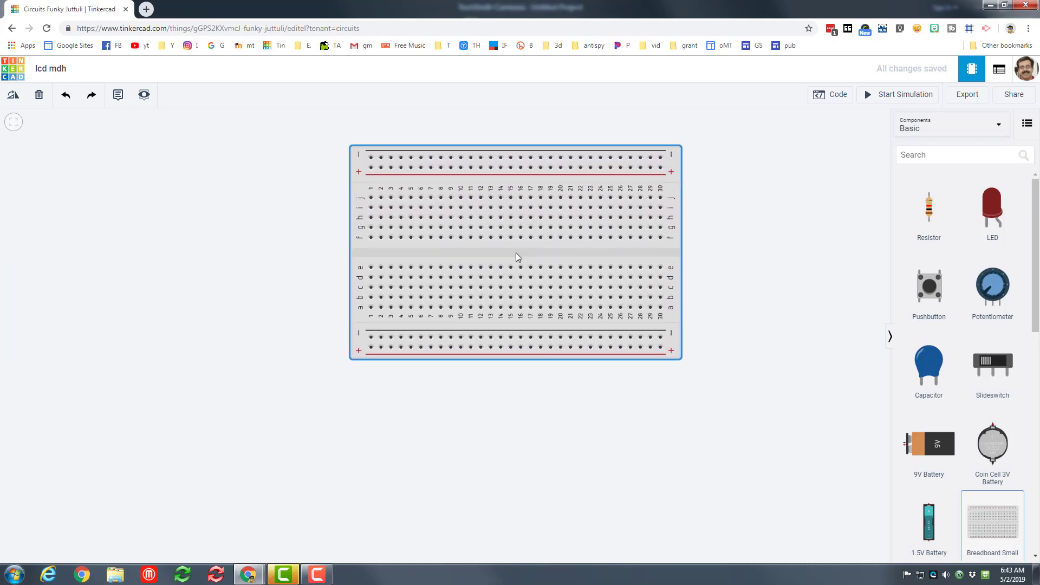
pyautogui.click(516, 254)
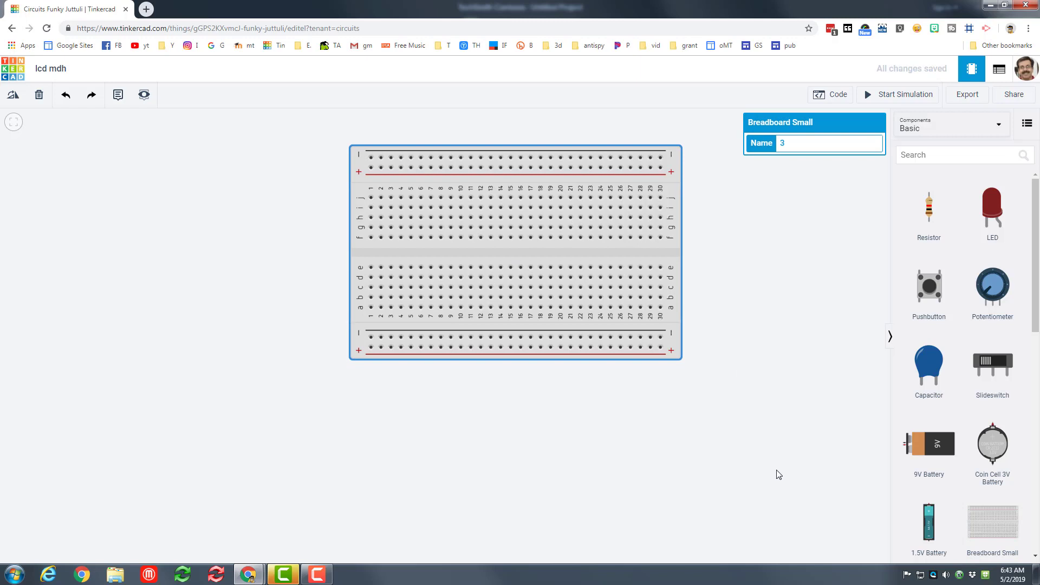
pyautogui.scroll(-2, 793, 431)
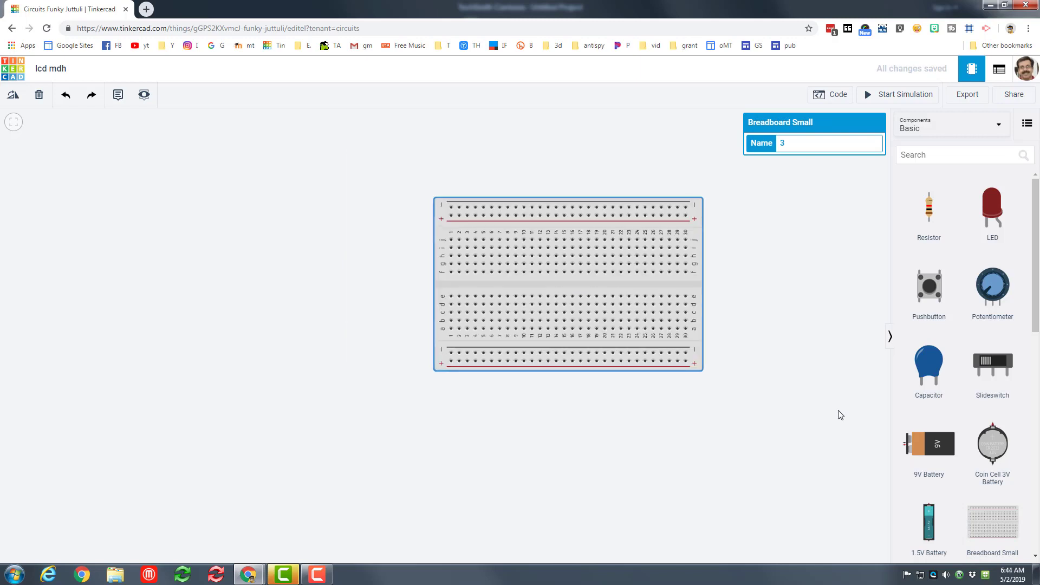
pyautogui.click(811, 408)
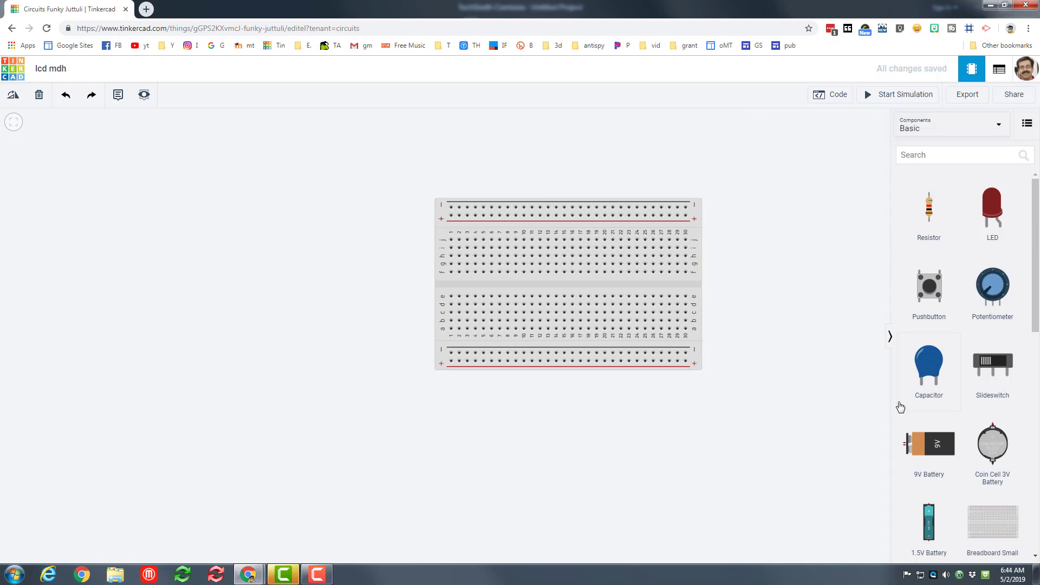
pyautogui.scroll(-2, 902, 414)
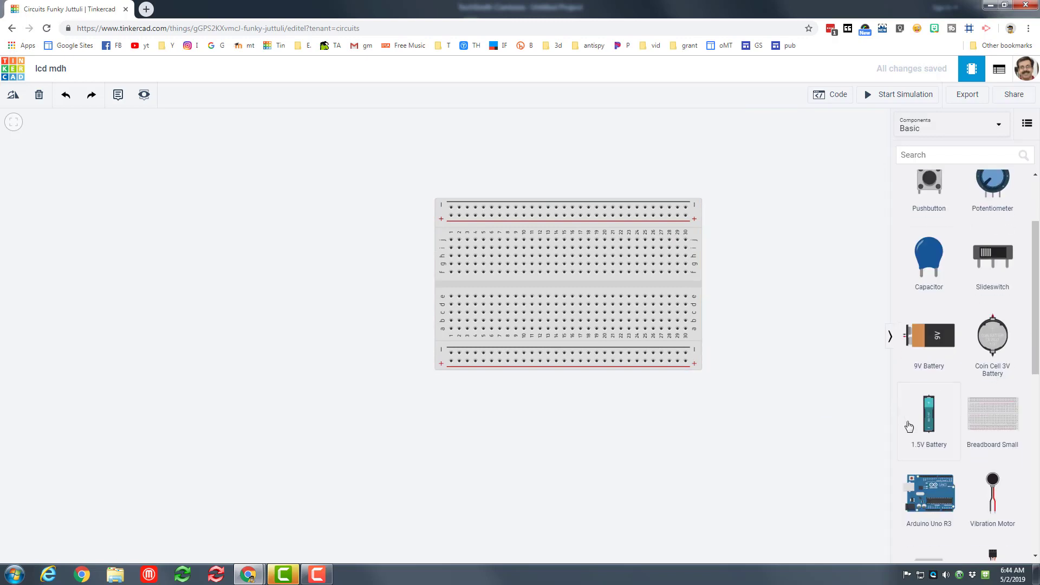
pyautogui.click(305, 284)
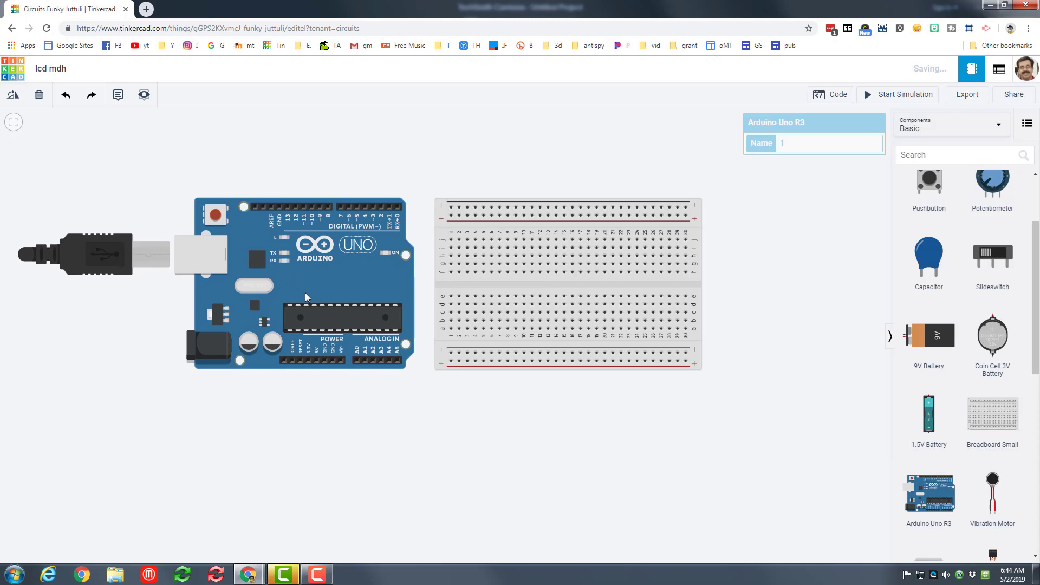
pyautogui.click(12, 97)
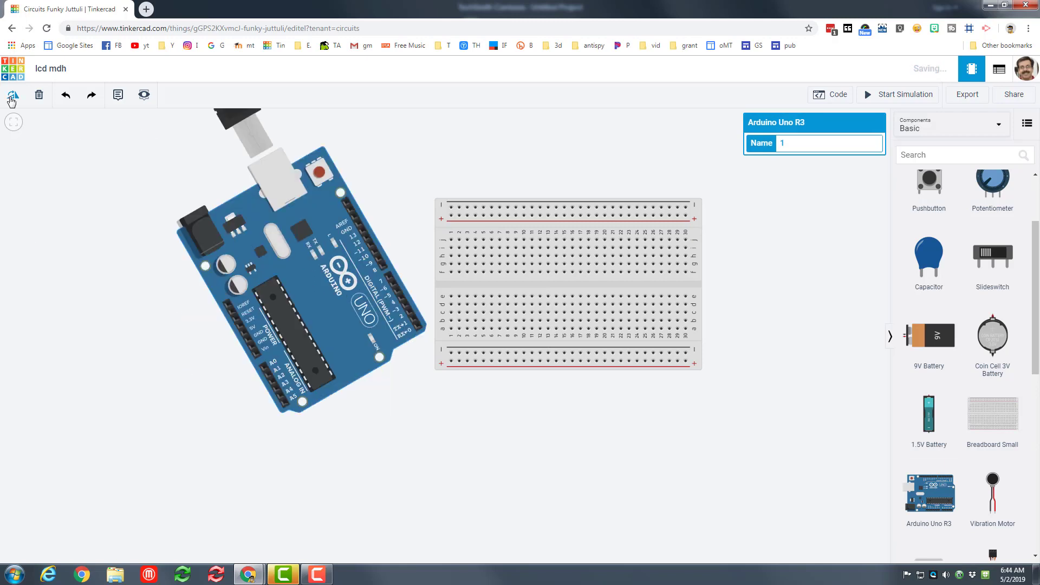
pyautogui.click(12, 96)
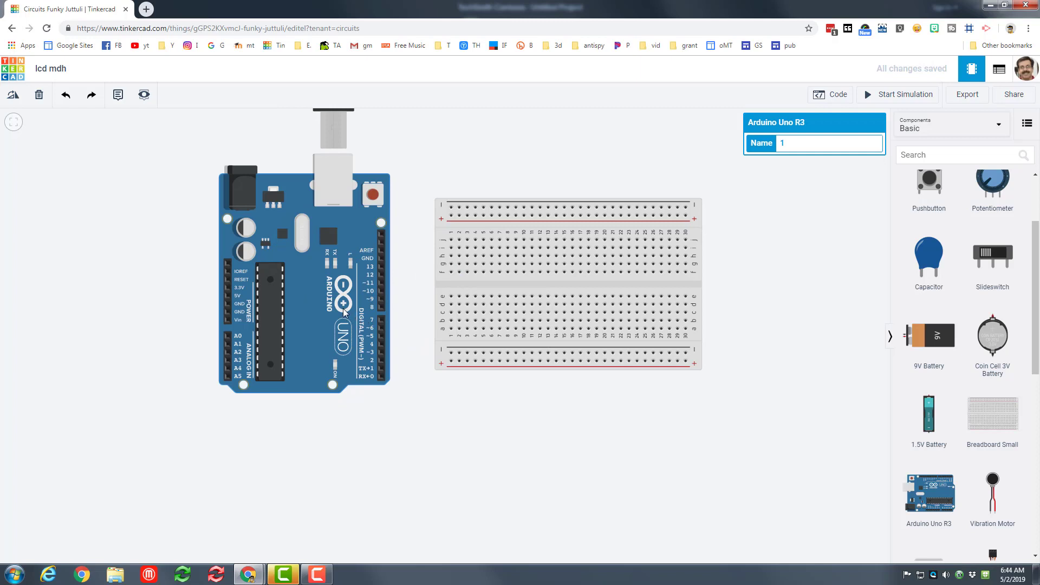
# Step: Search components for 'lcd' and place the LCD 16 x 2 below the breadboard
pyautogui.click(911, 155)
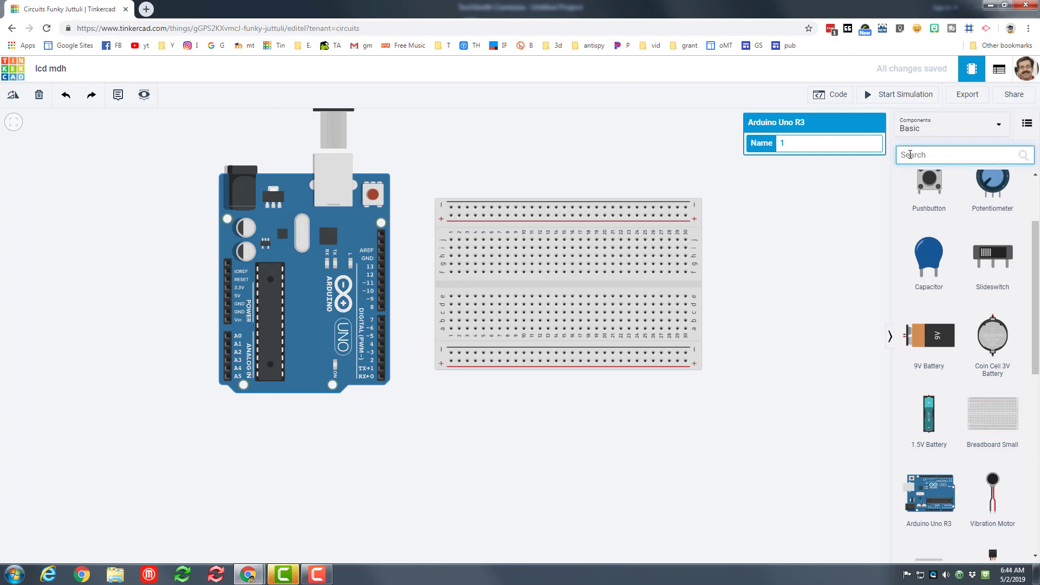
pyautogui.write('lcd')
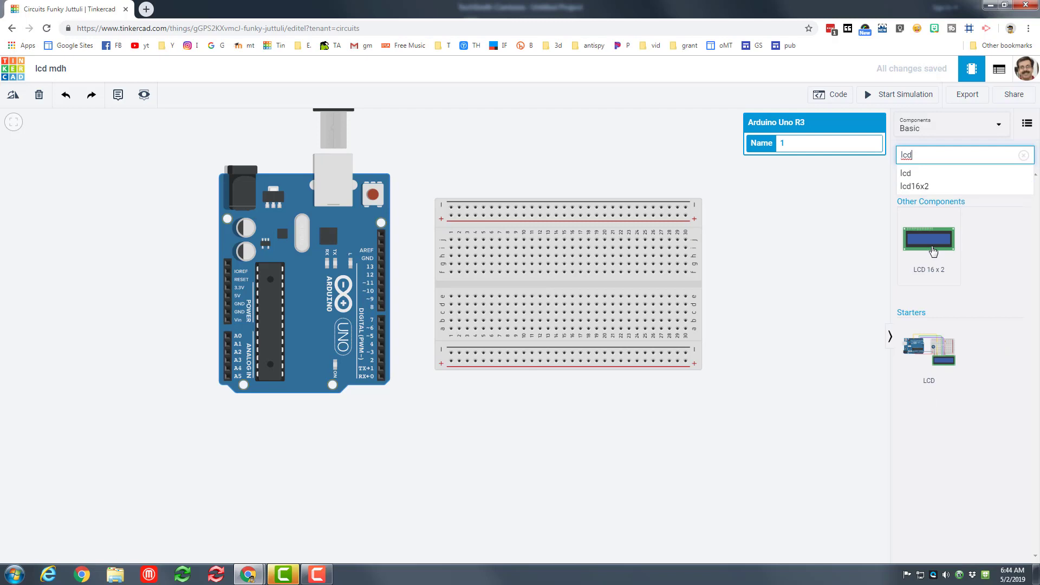
pyautogui.moveTo(755, 281)
pyautogui.mouseDown()
pyautogui.moveTo(621, 382)
pyautogui.moveTo(575, 440)
pyautogui.mouseUp()
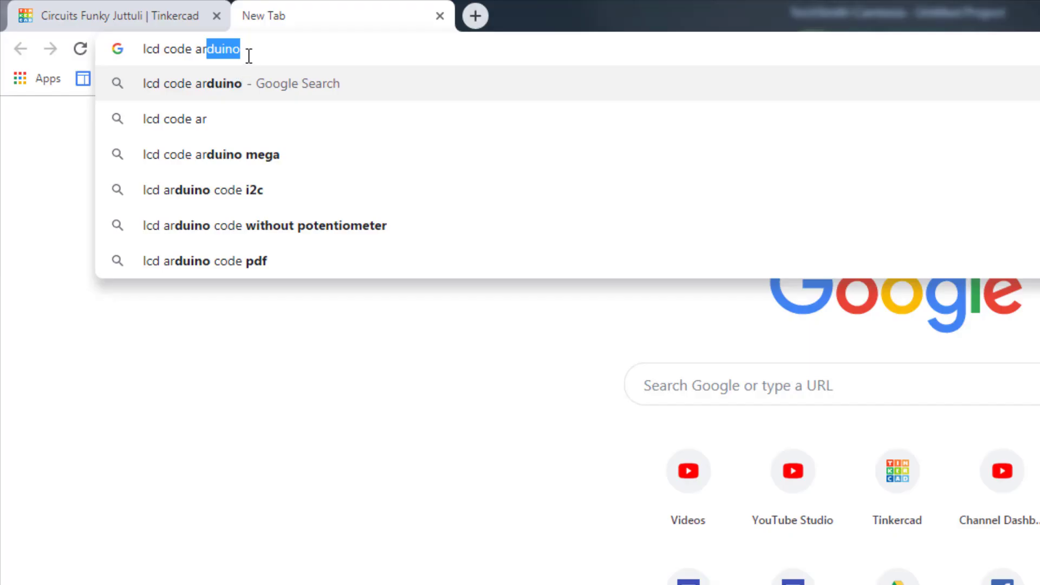
pyautogui.write('duino')
# Step: Search for 'lcd code arduino' and copy the LiquidCrystal Hello World example sketch
pyautogui.press('Return')
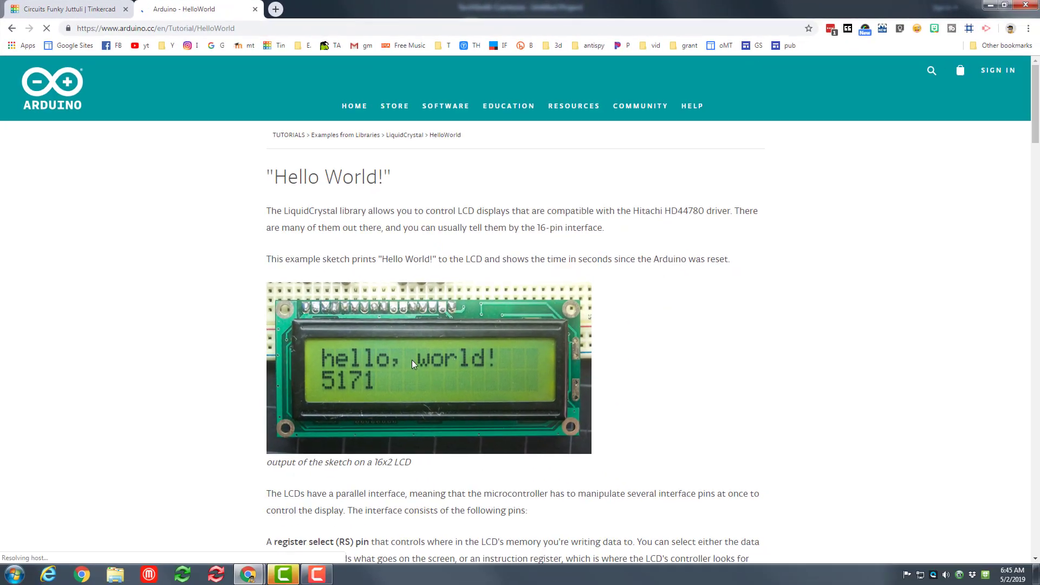
pyautogui.scroll(-1, 413, 362)
pyautogui.scroll(-2, 415, 362)
pyautogui.scroll(-1, 415, 363)
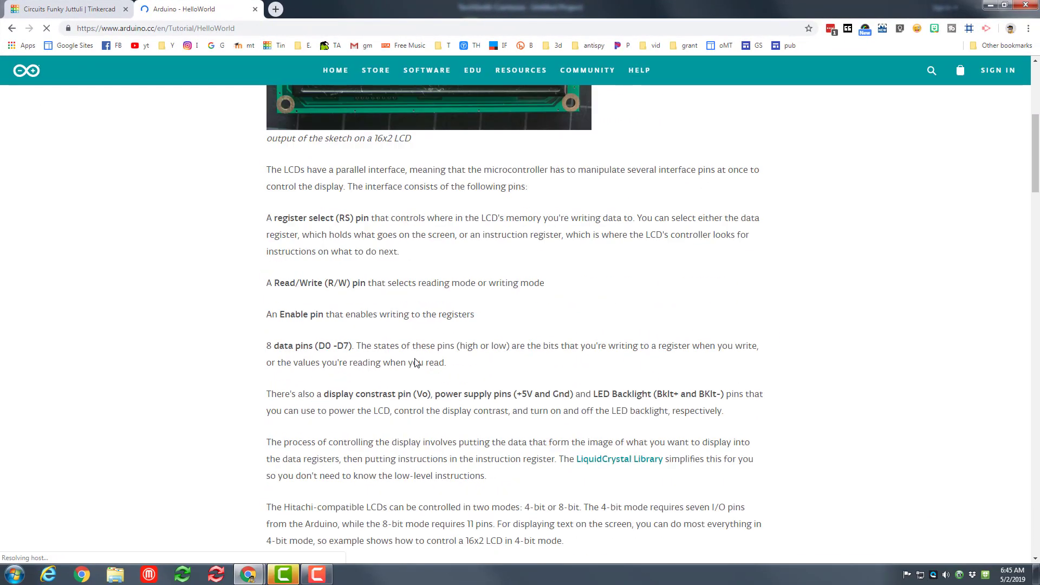
pyautogui.scroll(-1, 414, 363)
pyautogui.scroll(-2, 414, 365)
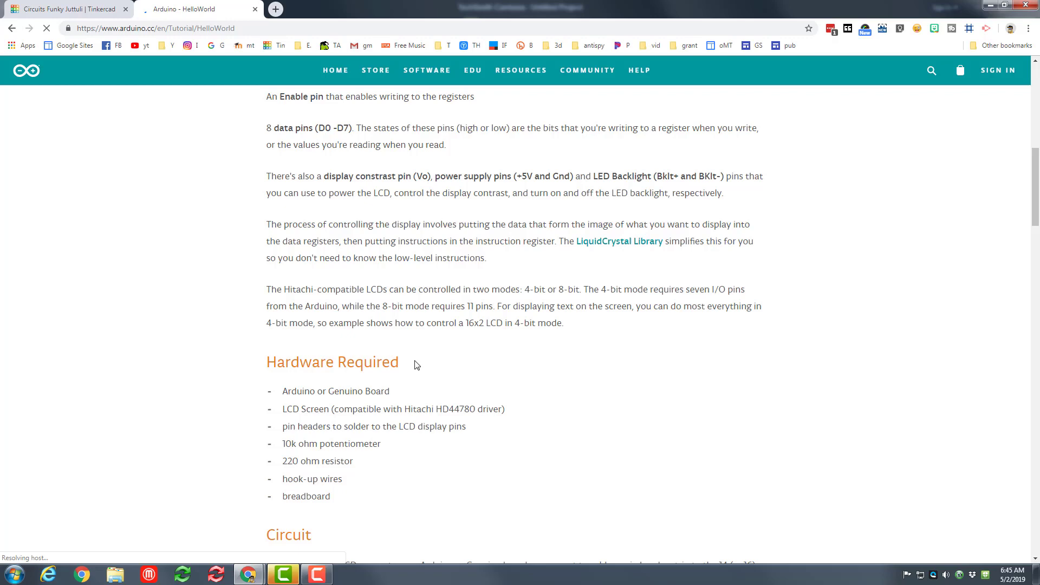
pyautogui.scroll(-2, 415, 365)
pyautogui.scroll(-2, 416, 365)
pyautogui.scroll(-2, 418, 366)
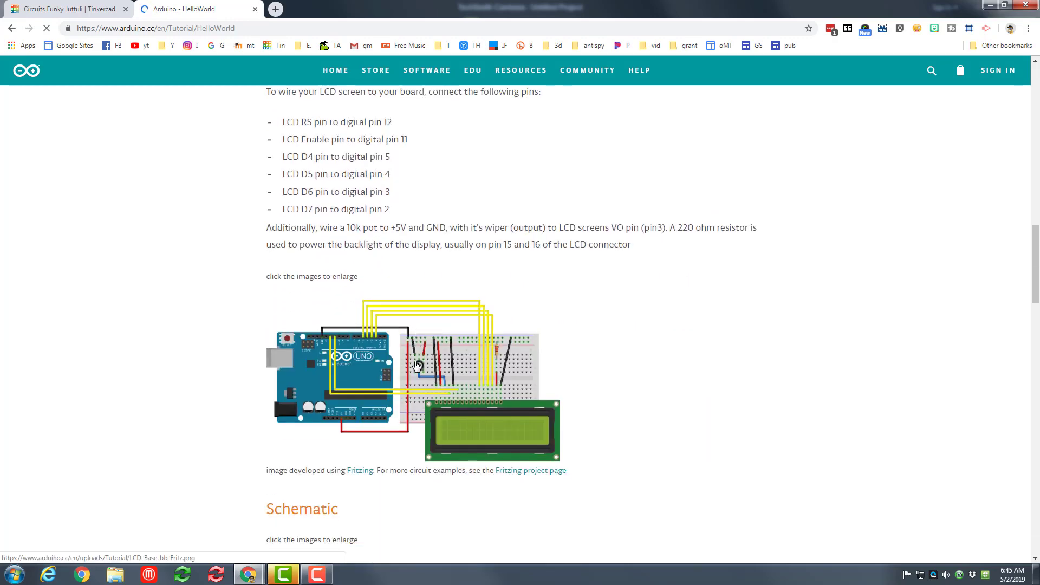
pyautogui.scroll(-1, 418, 366)
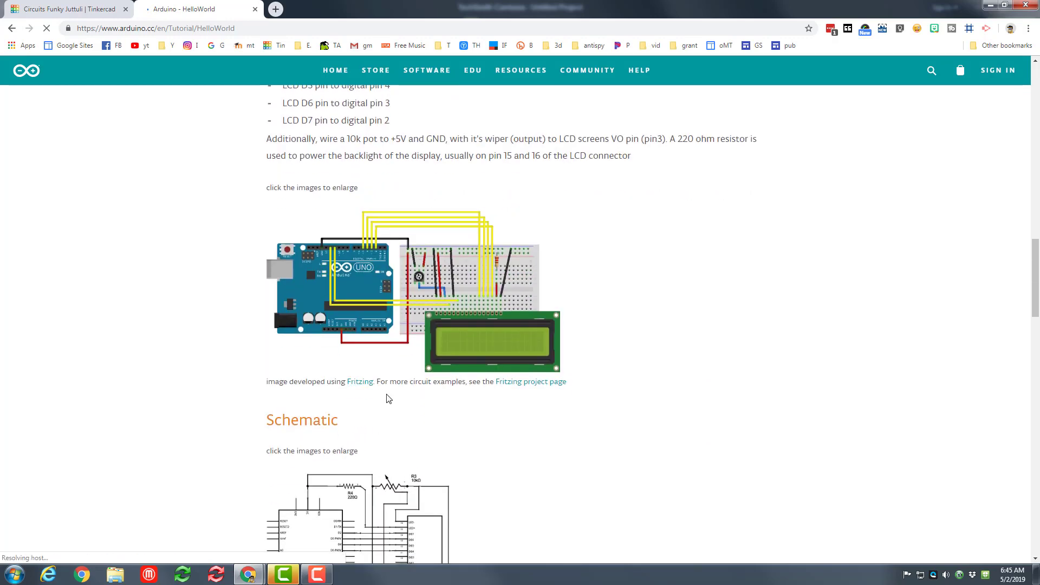
pyautogui.scroll(-2, 388, 400)
pyautogui.scroll(-1, 392, 402)
pyautogui.scroll(-1, 390, 399)
pyautogui.scroll(-1, 389, 398)
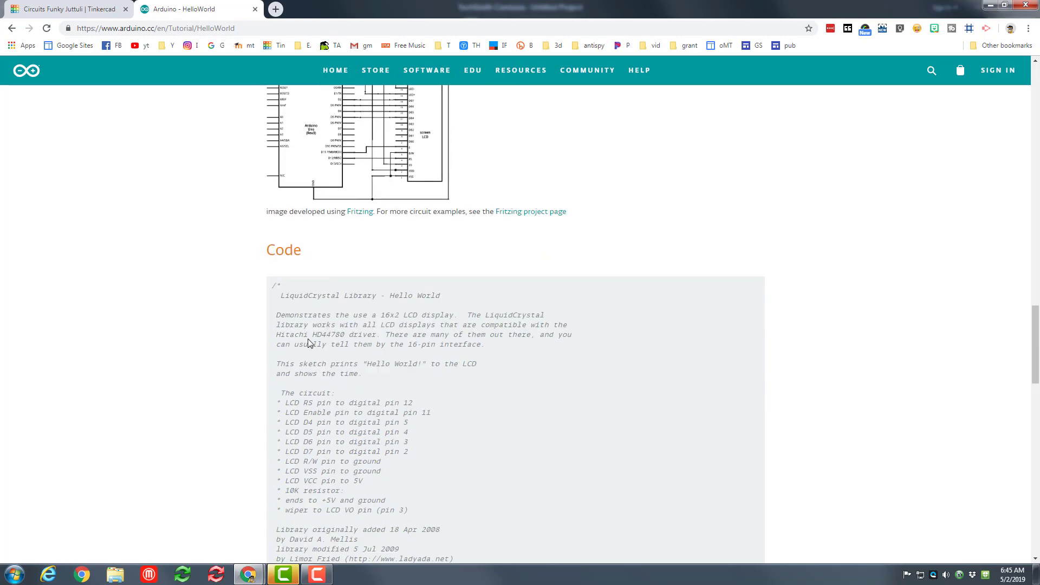
pyautogui.moveTo(273, 294); pyautogui.dragTo(374, 565)
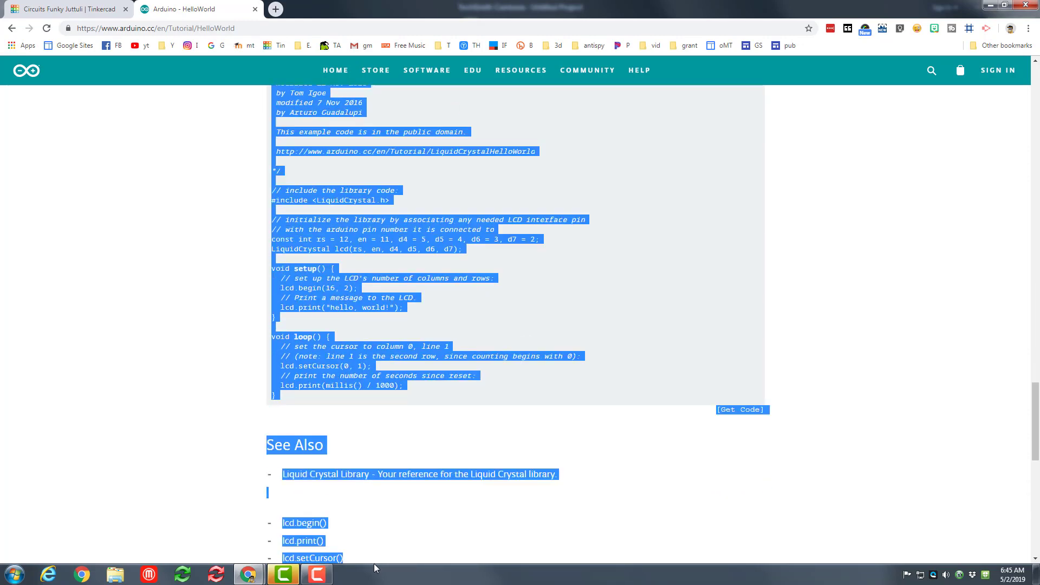
pyautogui.moveTo(374, 565); pyautogui.dragTo(286, 335)
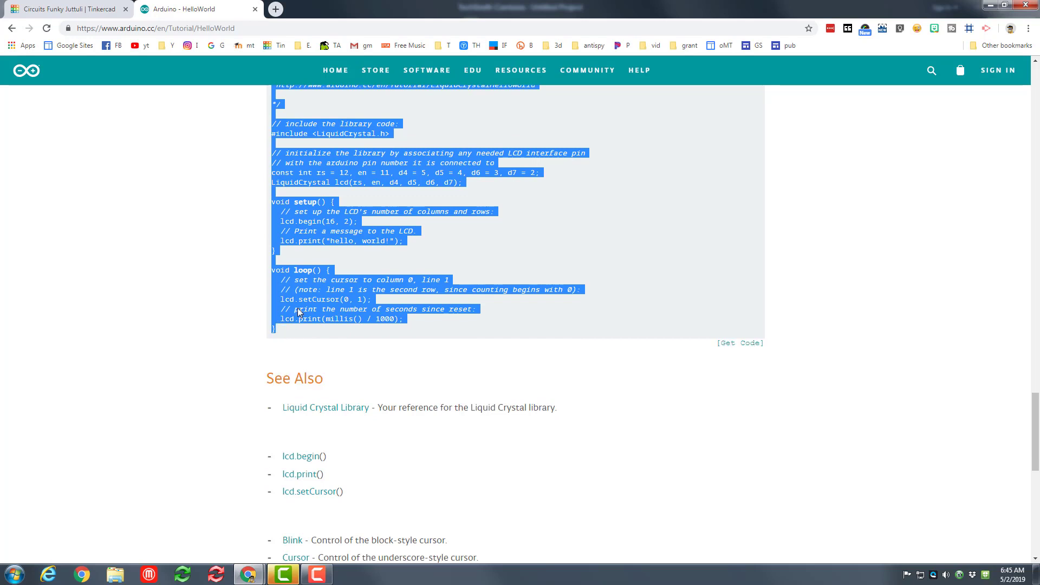
pyautogui.rightClick(315, 301)
pyautogui.click(333, 308)
# Step: Switch the Arduino code editor from Blocks to Text mode
pyautogui.click(82, 9)
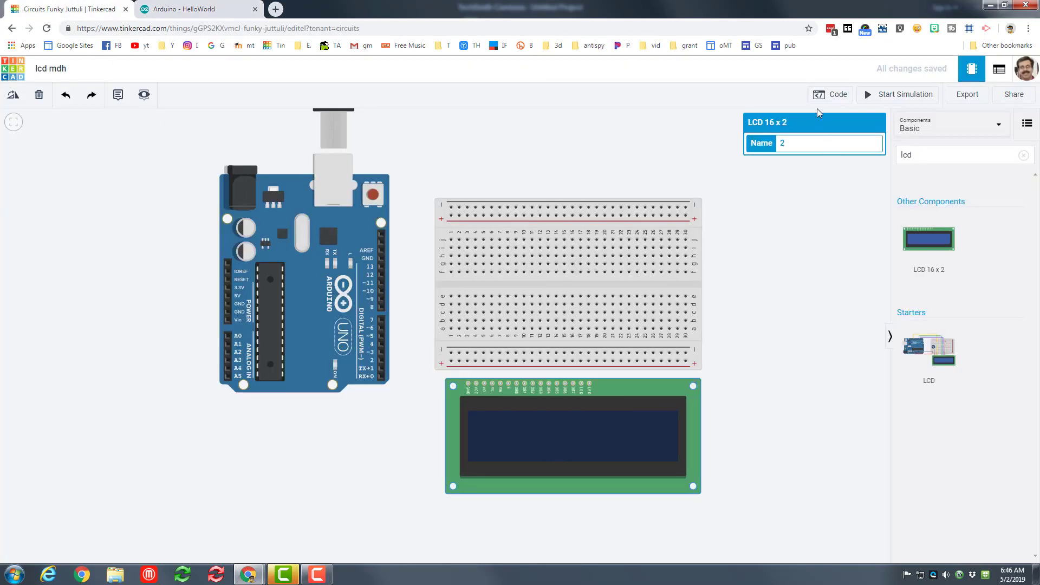
pyautogui.click(824, 96)
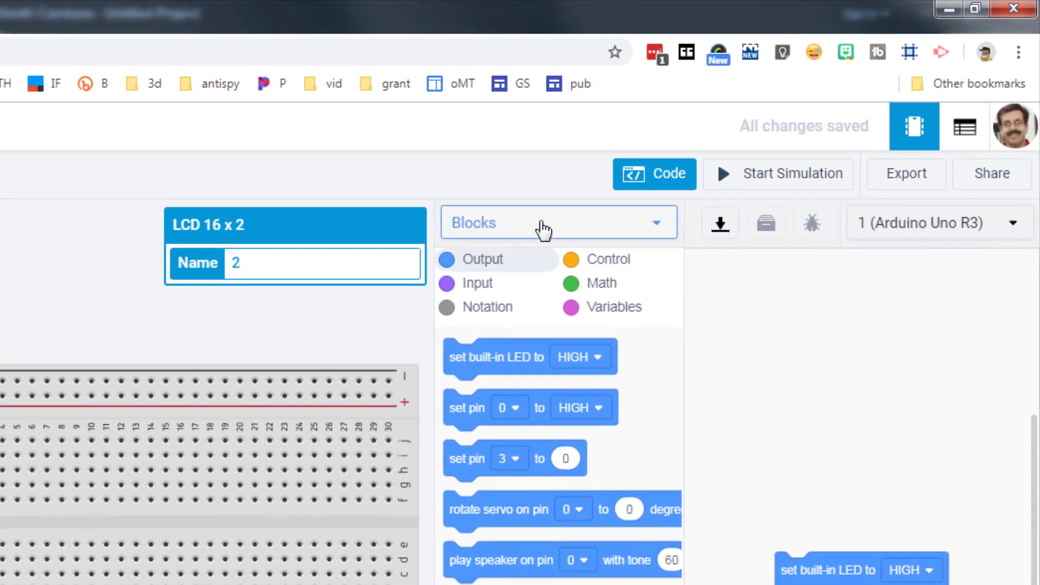
pyautogui.click(560, 218)
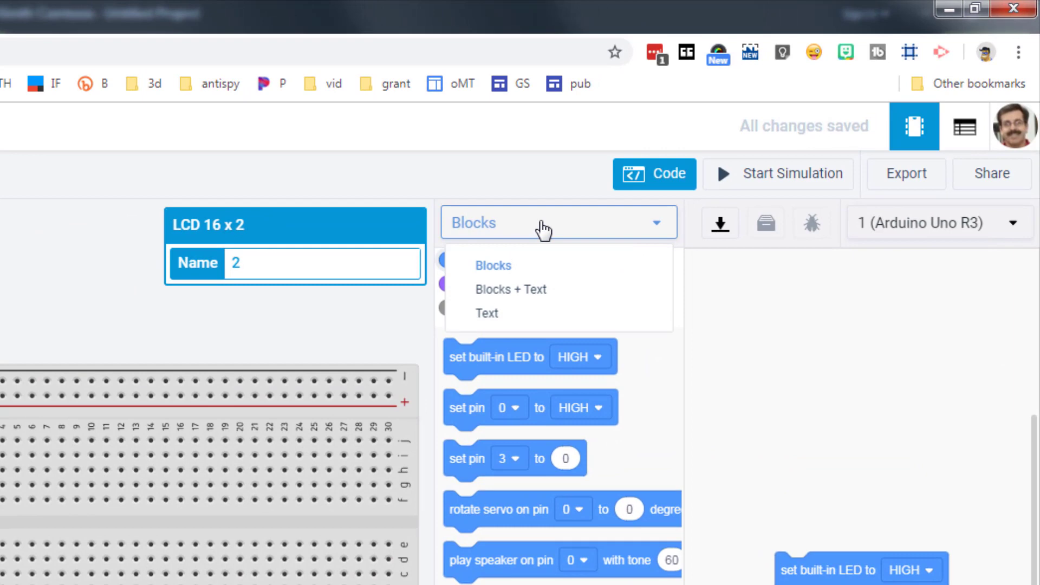
pyautogui.click(497, 319)
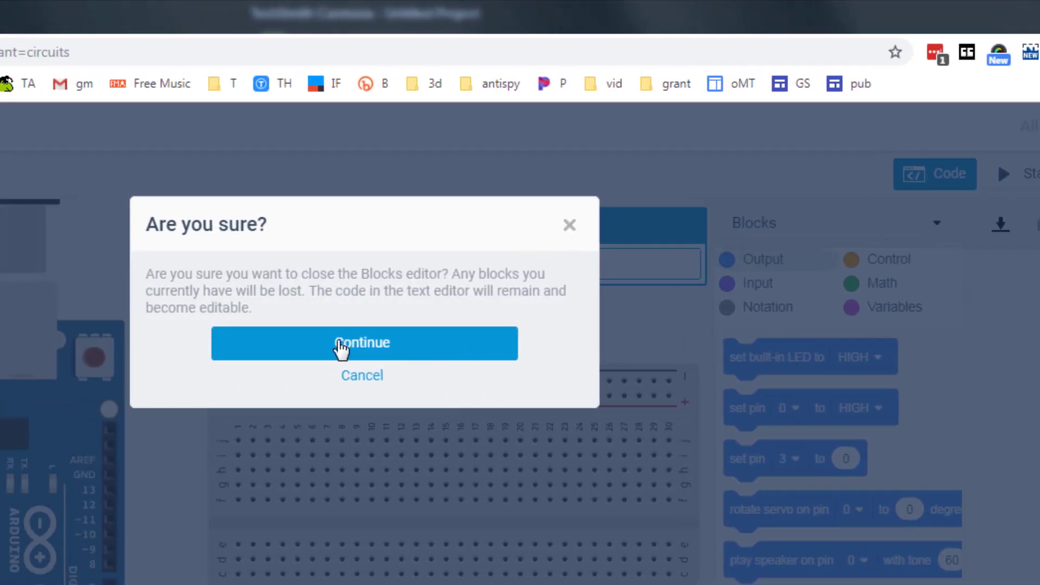
pyautogui.click(351, 348)
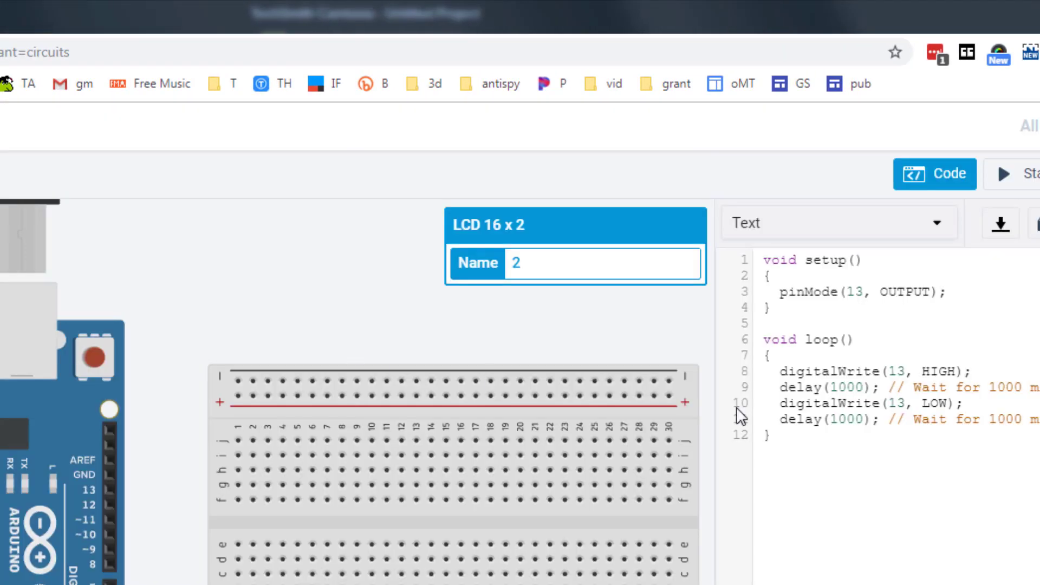
# Step: Replace the default blink code with the pasted Hello World sketch
pyautogui.moveTo(841, 494); pyautogui.dragTo(431, 227)
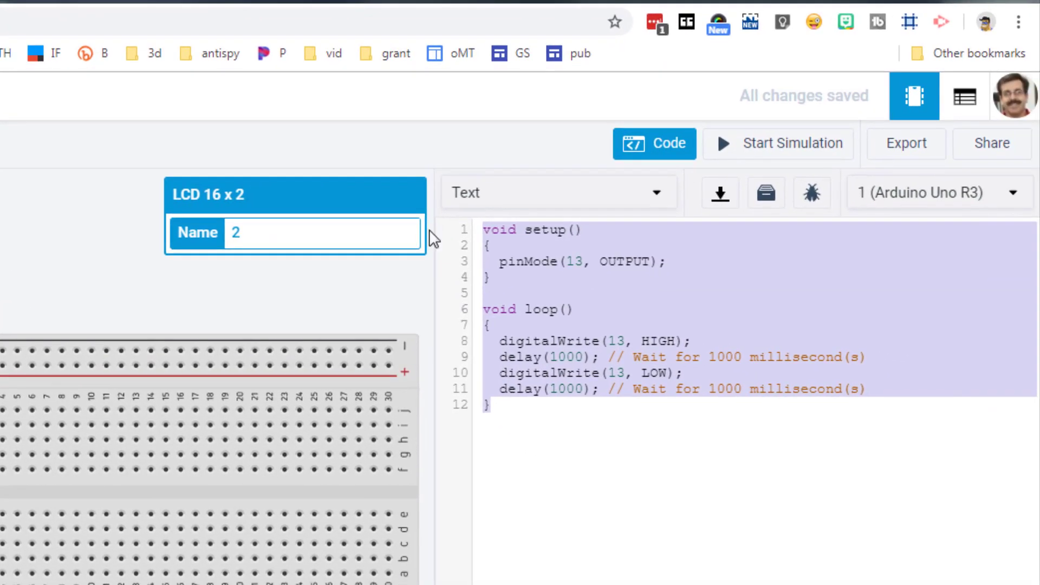
pyautogui.press('Delete')
pyautogui.rightClick(526, 301)
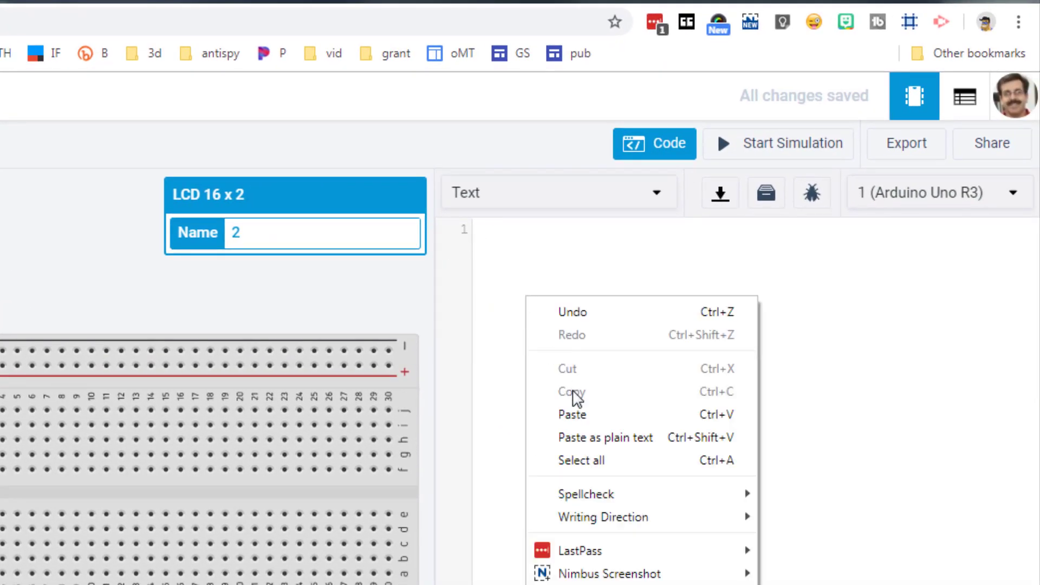
pyautogui.rightClick(504, 236)
pyautogui.click(553, 356)
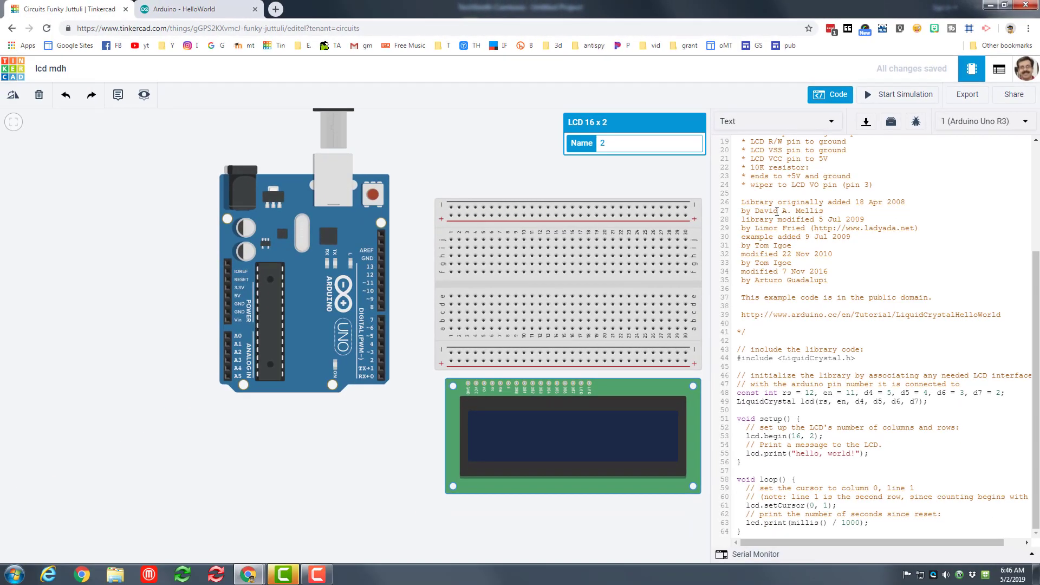
pyautogui.scroll(5, 777, 212)
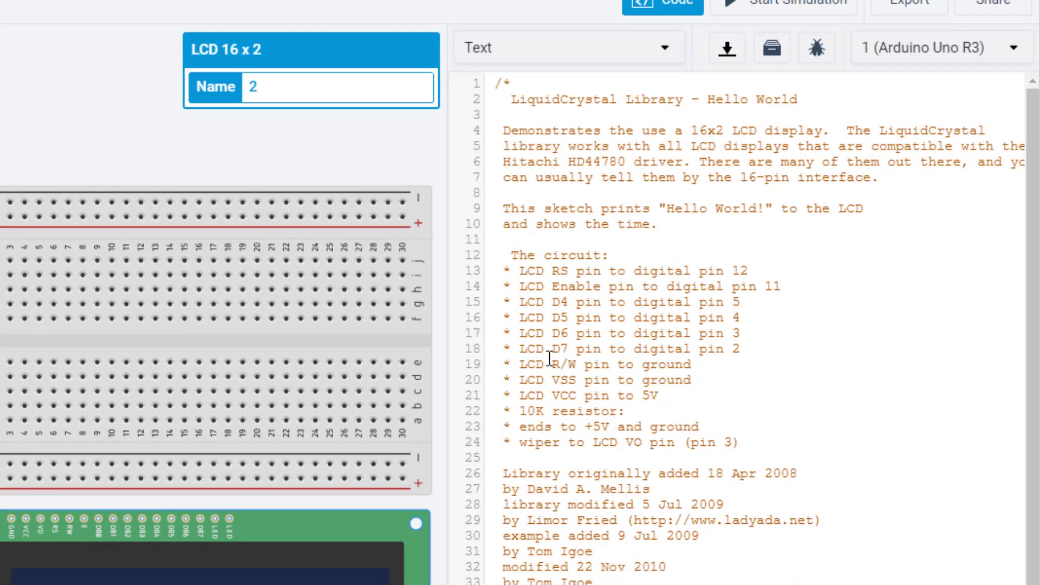
pyautogui.scroll(-3, 740, 326)
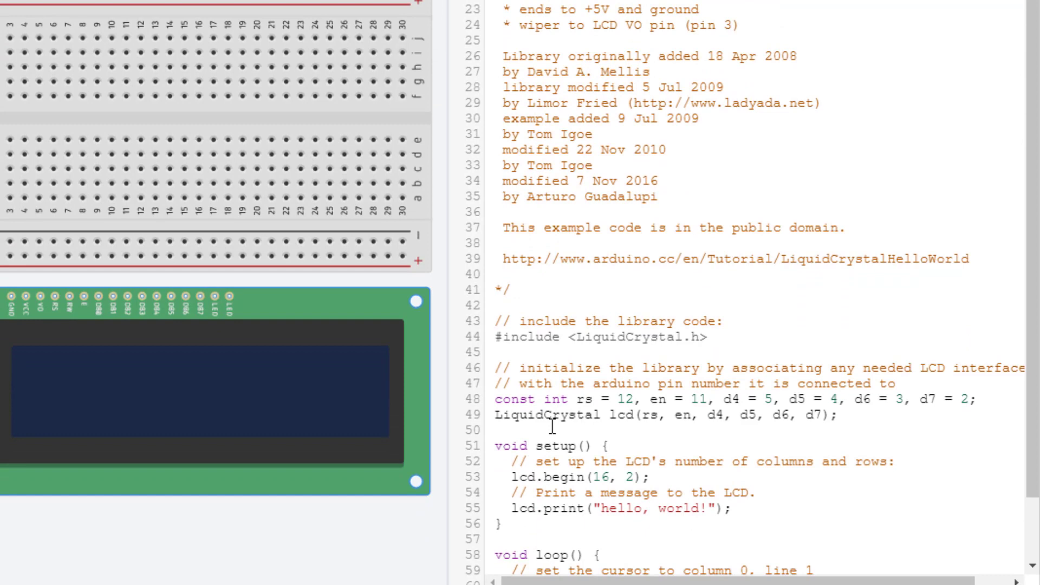
pyautogui.scroll(3, 559, 336)
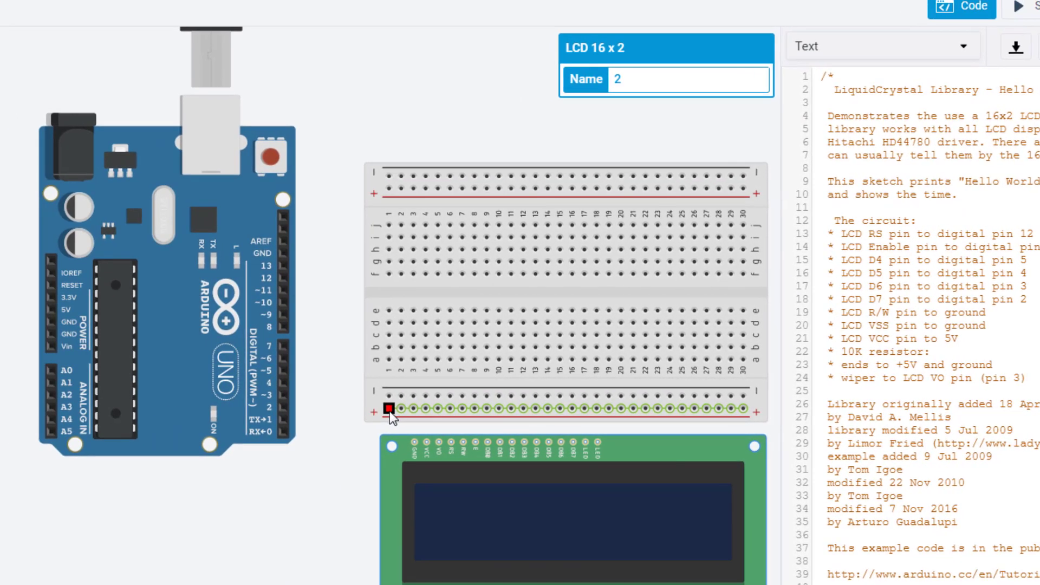
# Step: Wire Arduino 5V to the bottom rail in red and GND to the ground rail
pyautogui.click(390, 407)
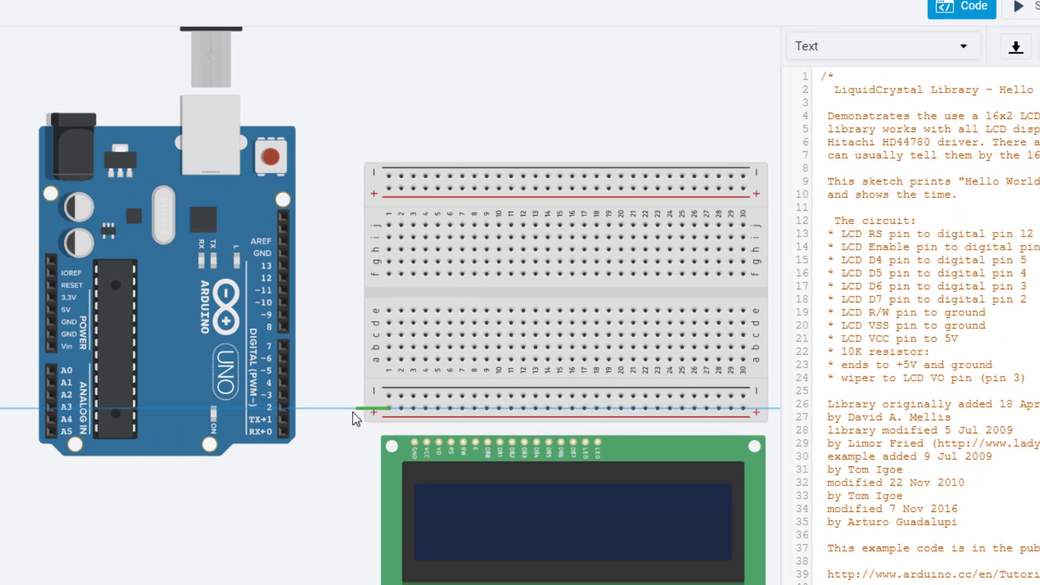
pyautogui.click(51, 309)
pyautogui.click(687, 82)
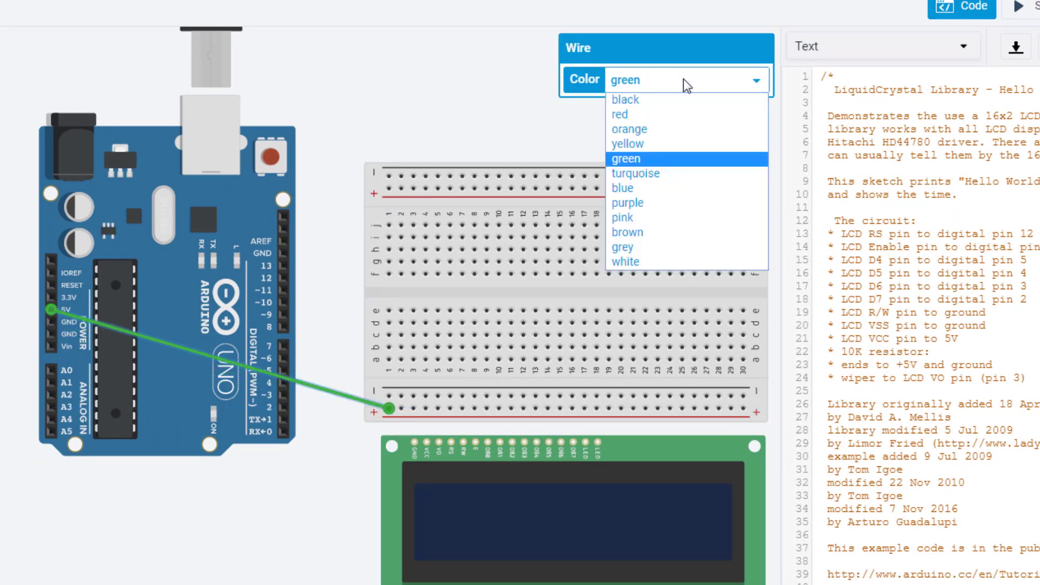
pyautogui.click(641, 116)
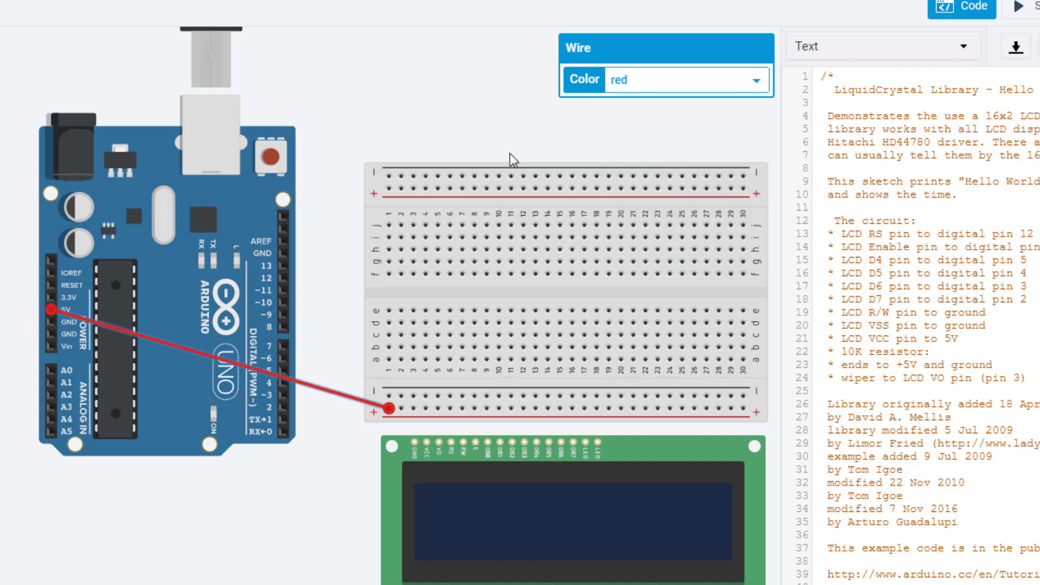
pyautogui.click(54, 335)
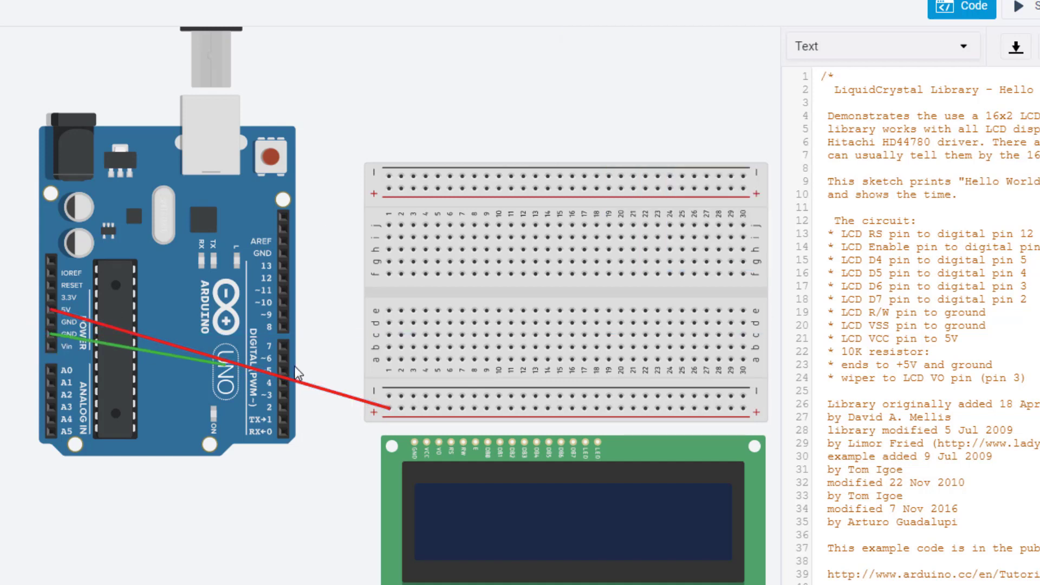
pyautogui.click(389, 397)
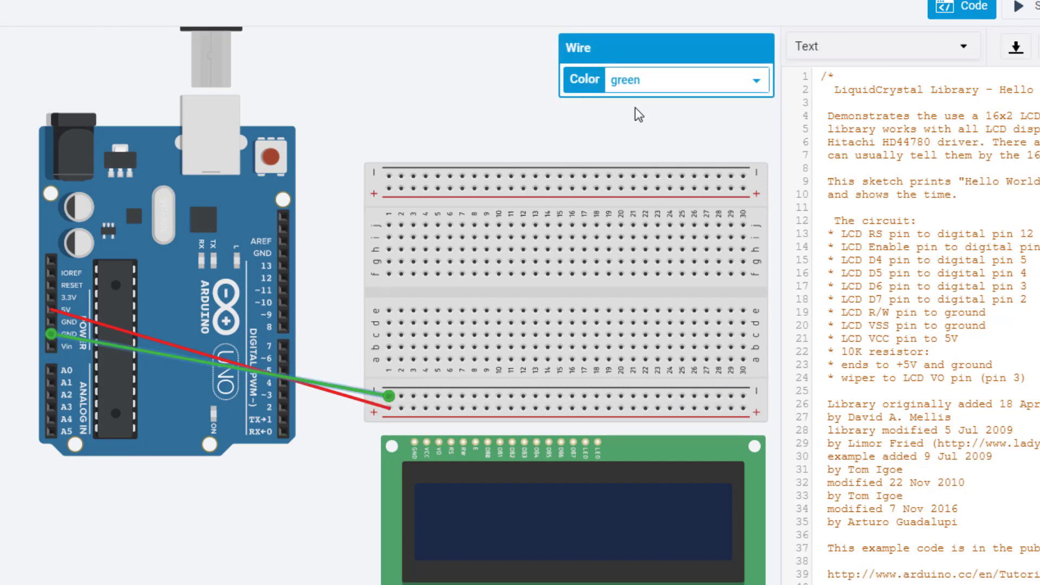
pyautogui.click(643, 92)
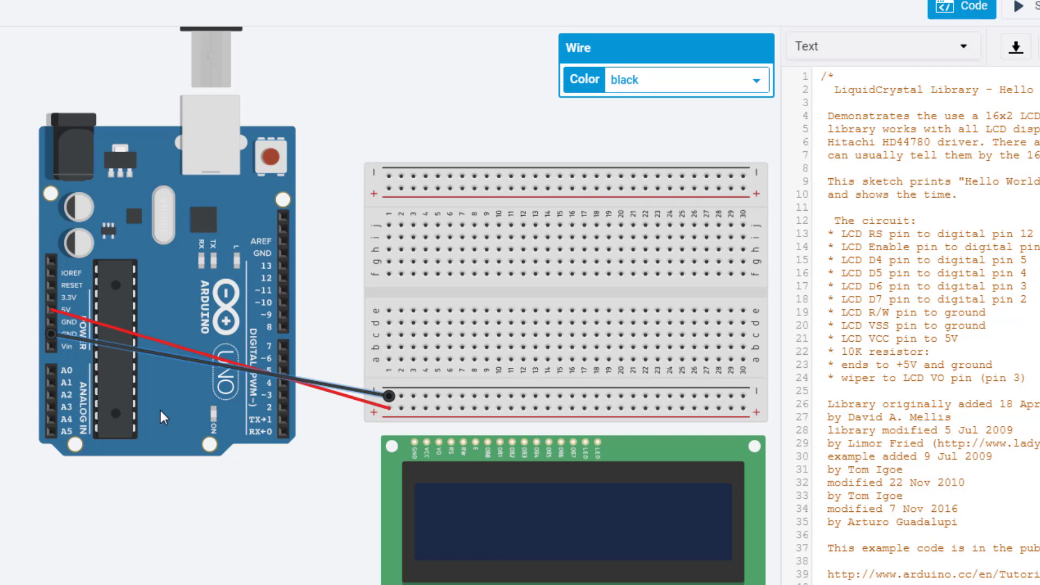
# Step: Wire the LCD backlight cathode to the negative rail in black
pyautogui.click(599, 444)
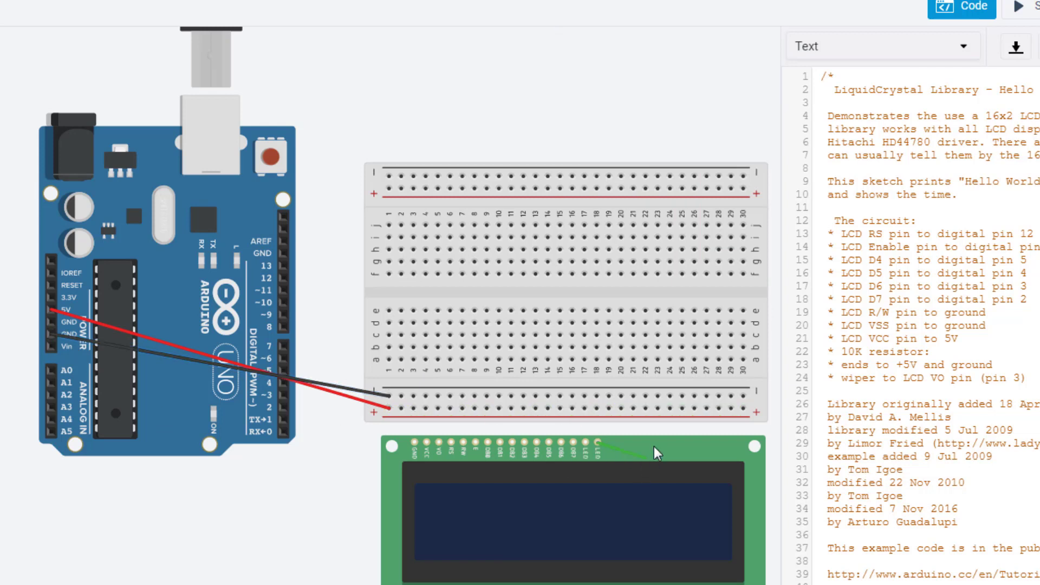
pyautogui.click(597, 397)
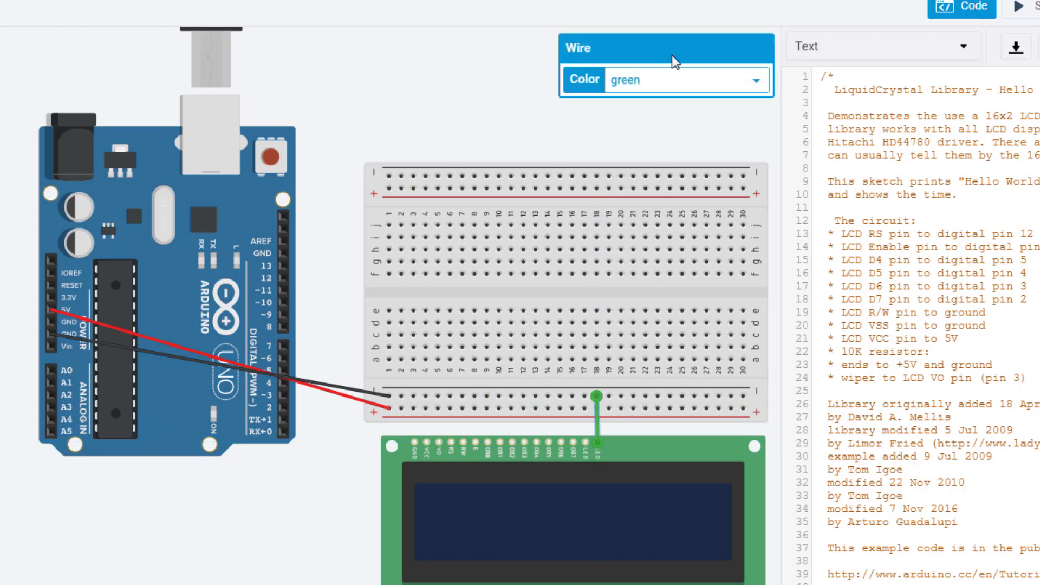
pyautogui.click(667, 79)
pyautogui.click(642, 100)
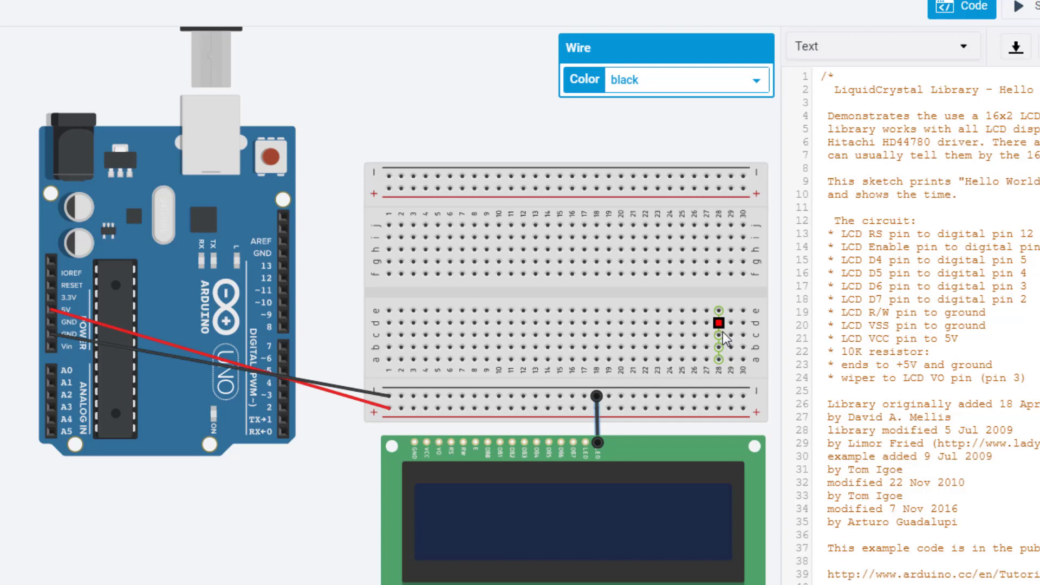
# Step: Link the bottom and top rails: negative with black, positive with red
pyautogui.click(742, 400)
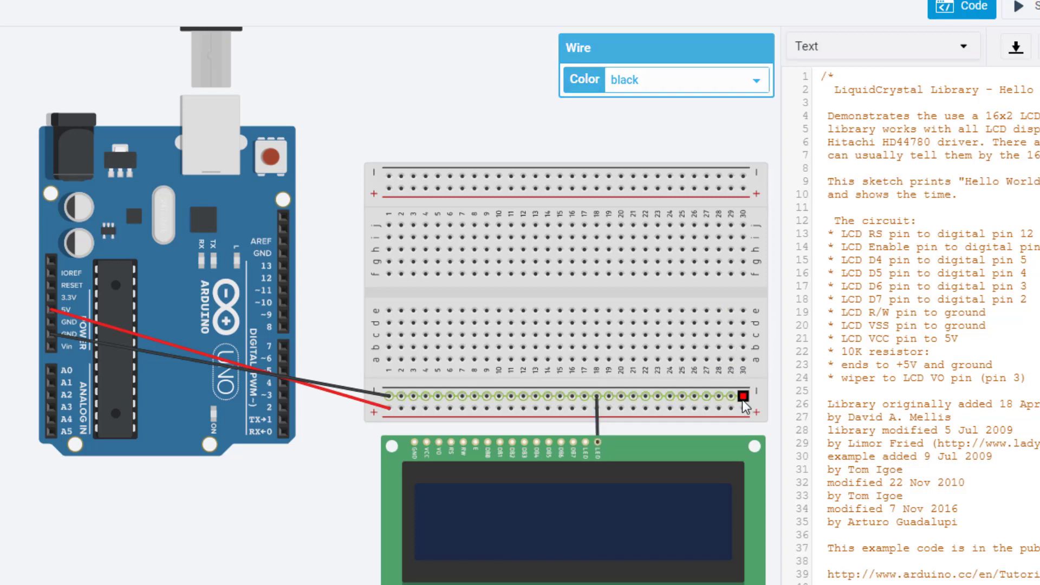
pyautogui.click(743, 177)
pyautogui.click(662, 82)
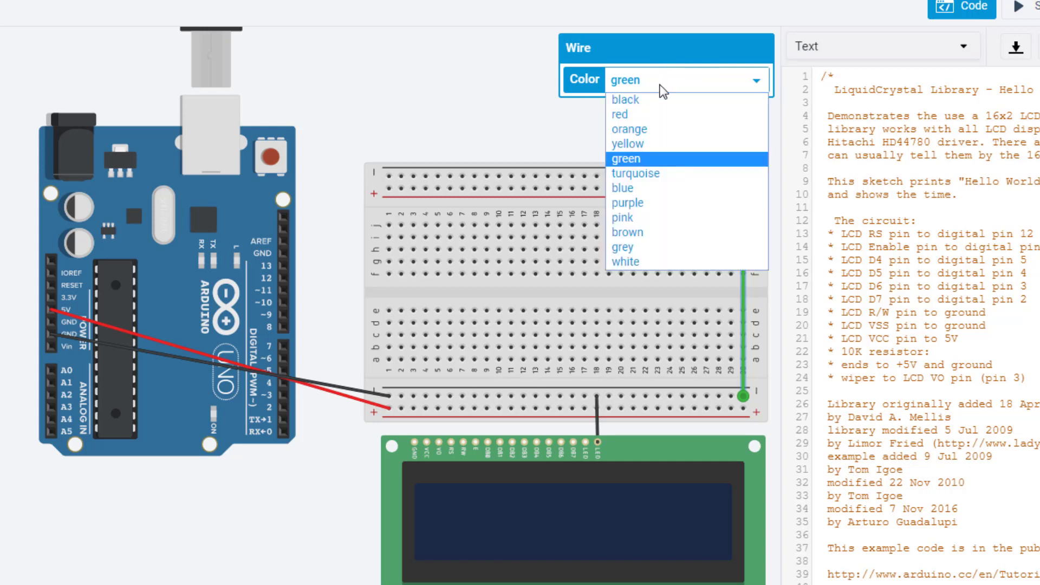
pyautogui.click(649, 99)
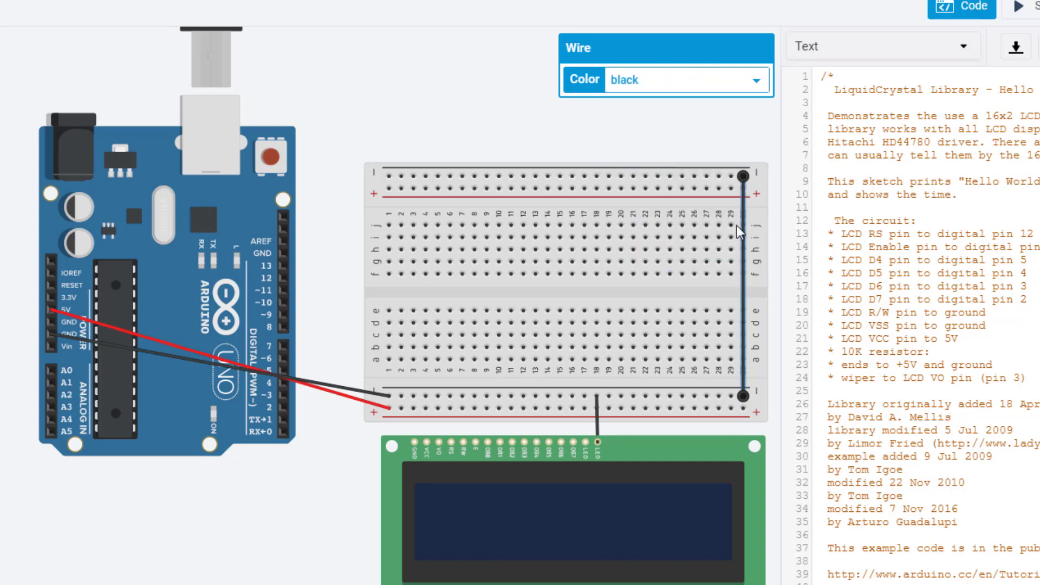
pyautogui.click(729, 410)
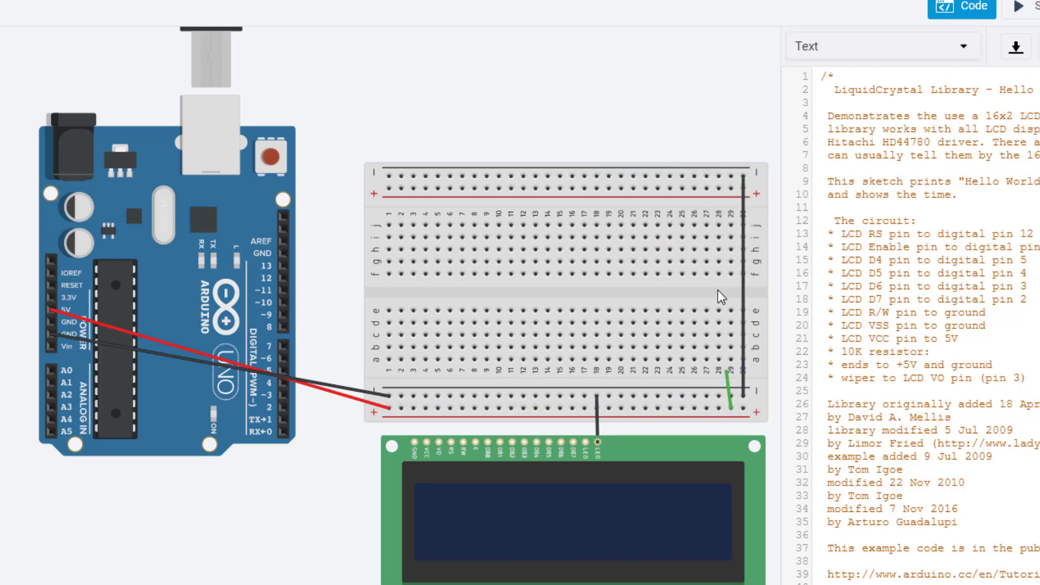
pyautogui.click(731, 189)
pyautogui.click(658, 80)
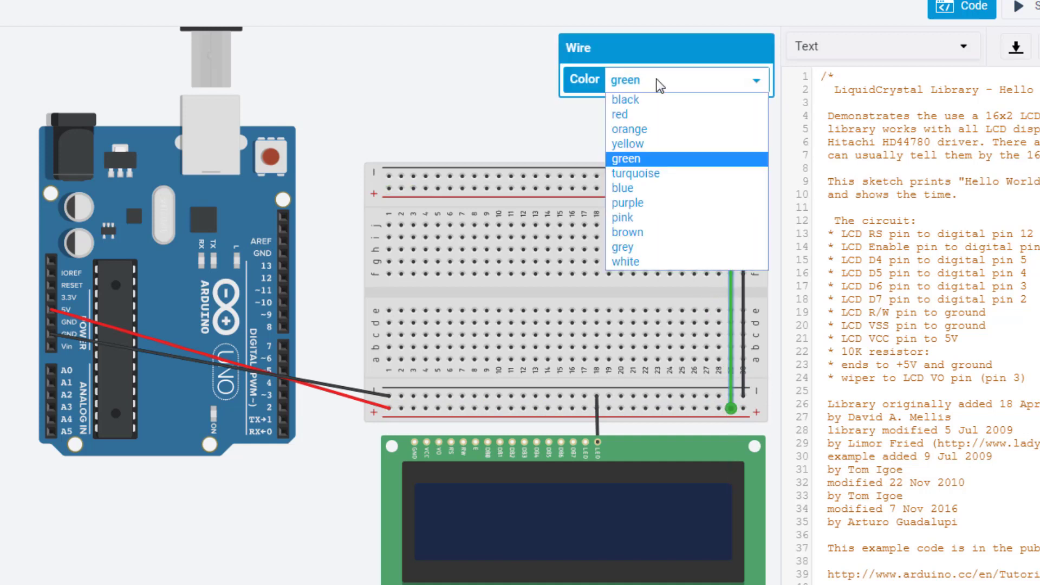
pyautogui.click(643, 114)
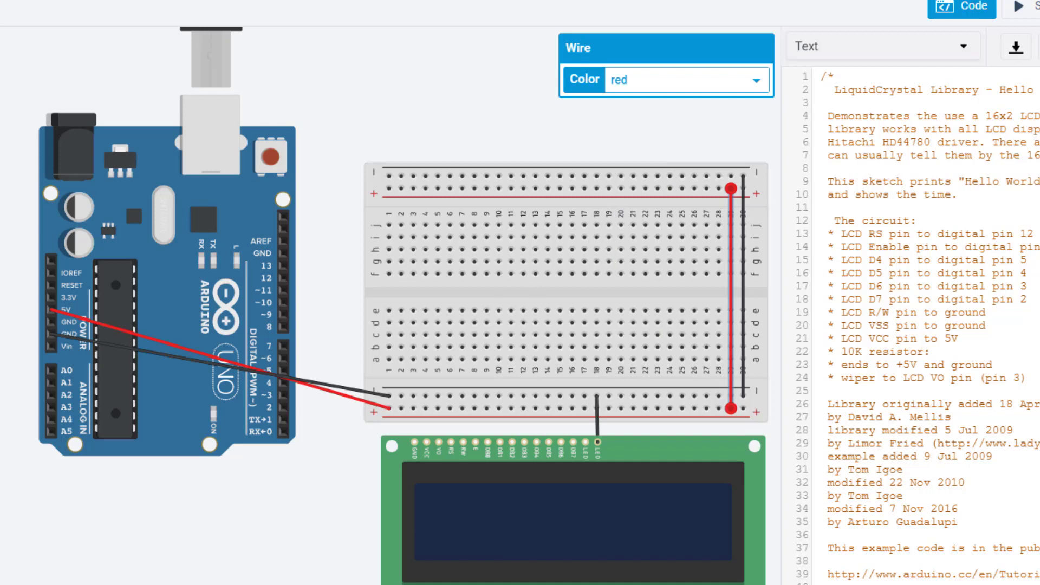
# Step: Wire the LCD GND and R/W pins to the ground rail in black
pyautogui.click(413, 442)
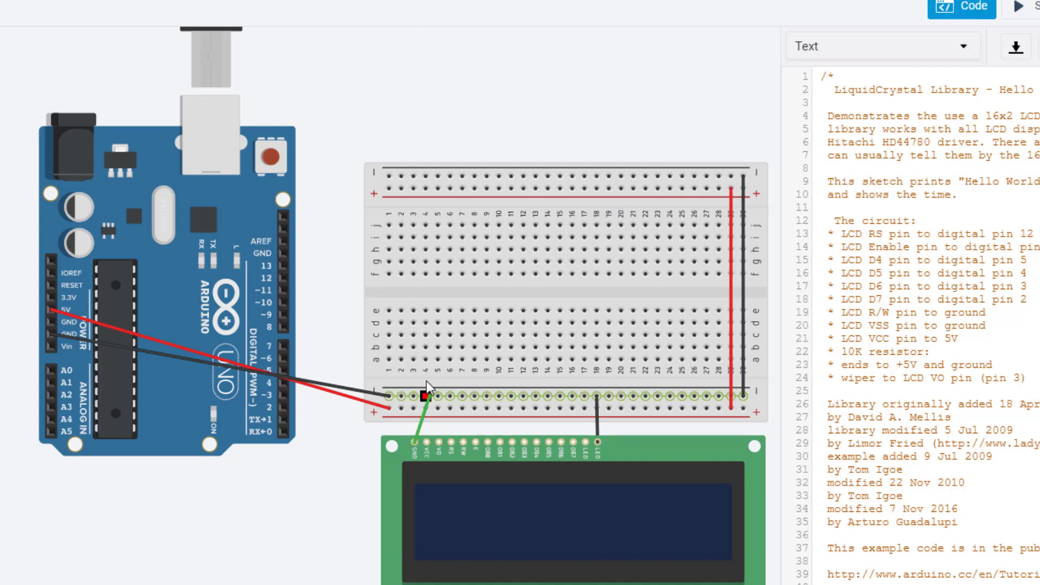
pyautogui.click(415, 396)
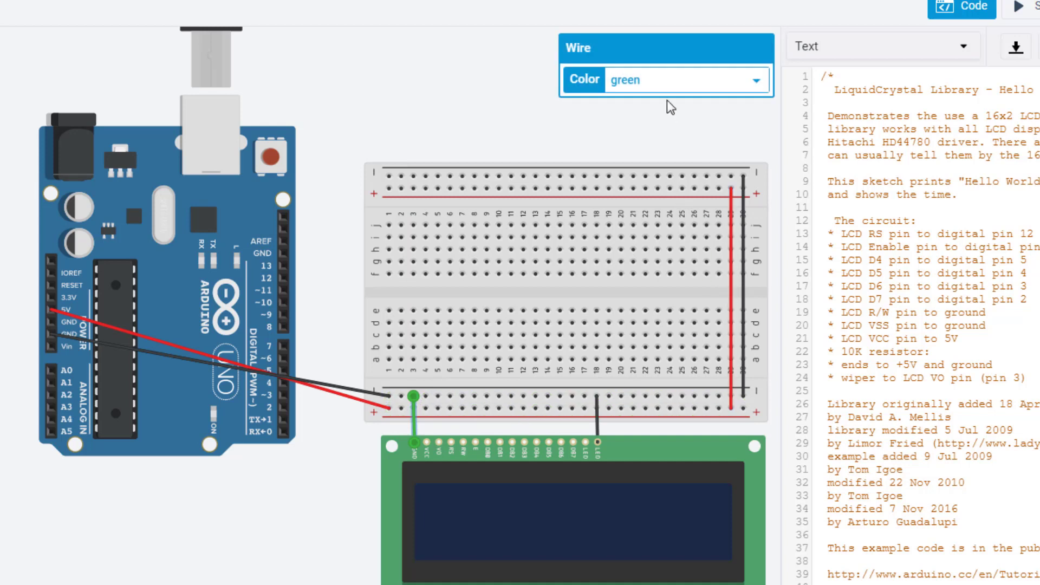
pyautogui.click(668, 81)
pyautogui.click(647, 102)
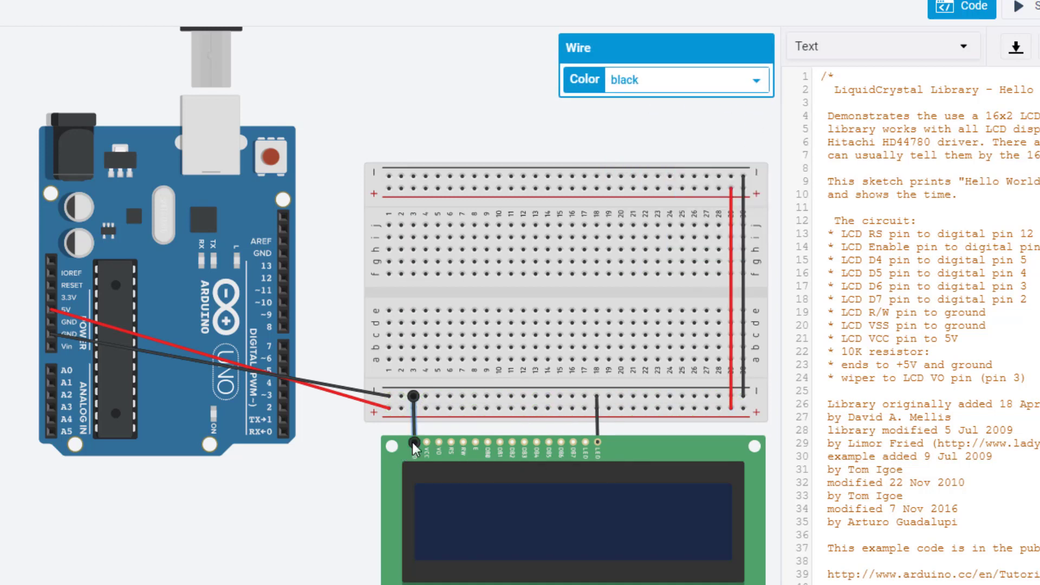
pyautogui.click(463, 445)
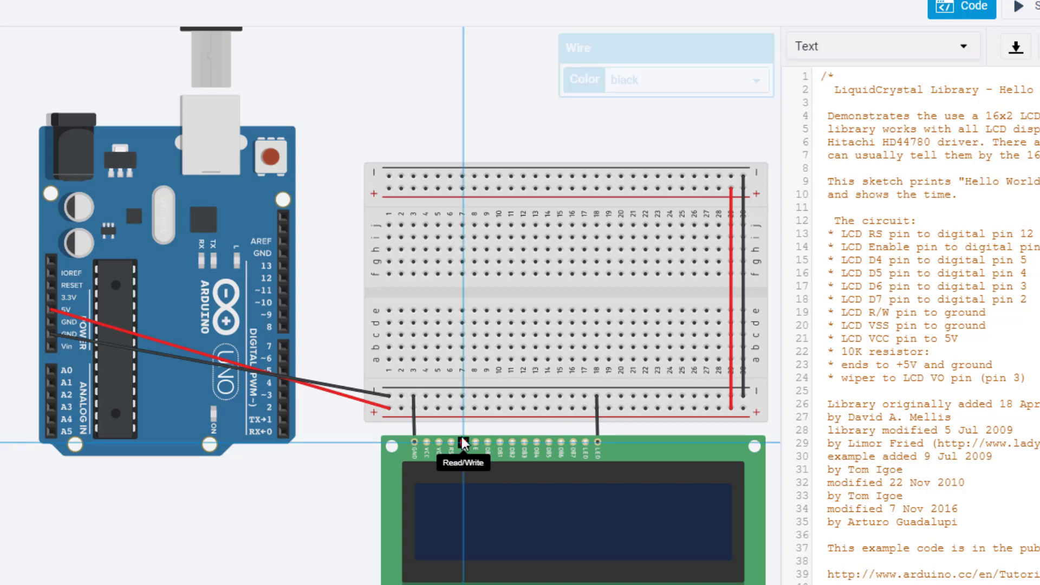
pyautogui.click(462, 397)
pyautogui.click(678, 91)
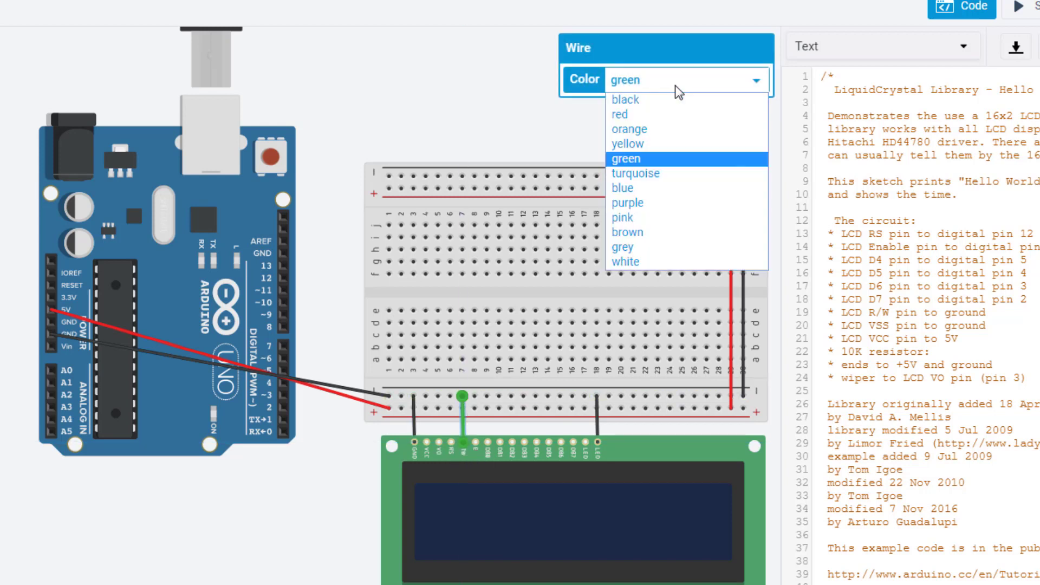
pyautogui.click(659, 101)
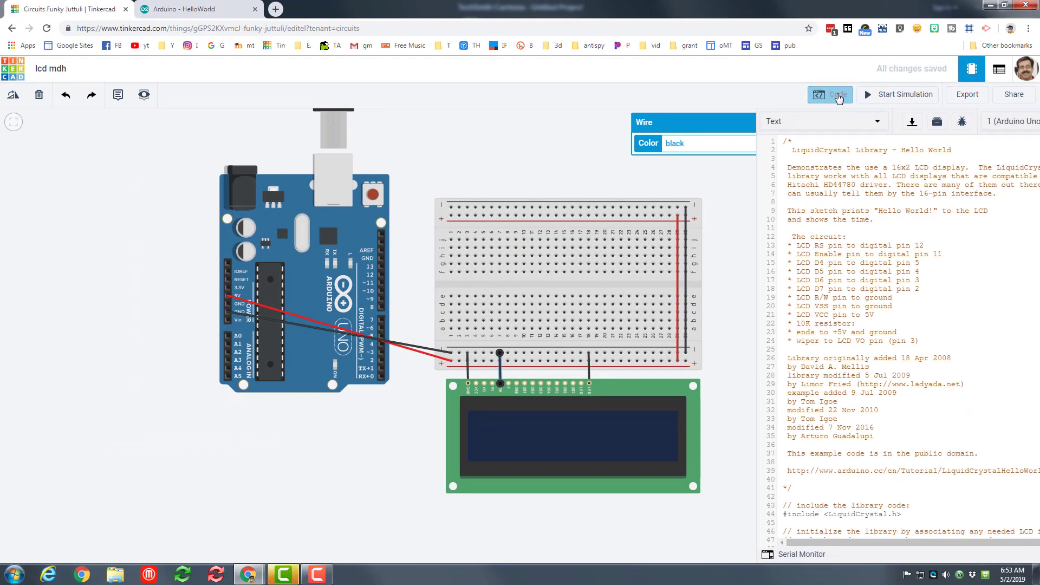
# Step: Clear the 'lcd' component search and place a resistor on the breadboard's top half
pyautogui.click(839, 98)
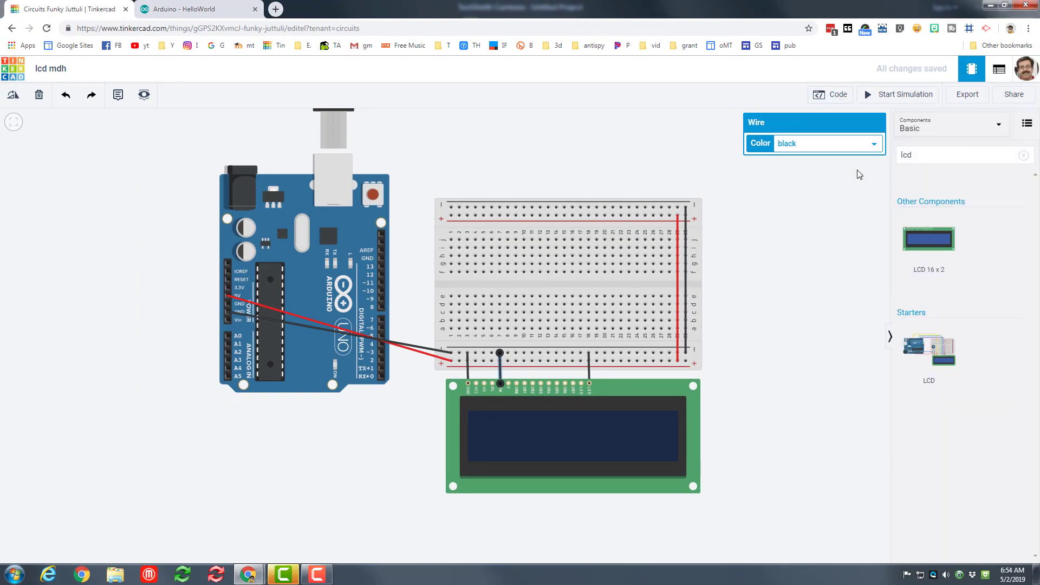
pyautogui.moveTo(957, 159); pyautogui.dragTo(897, 159)
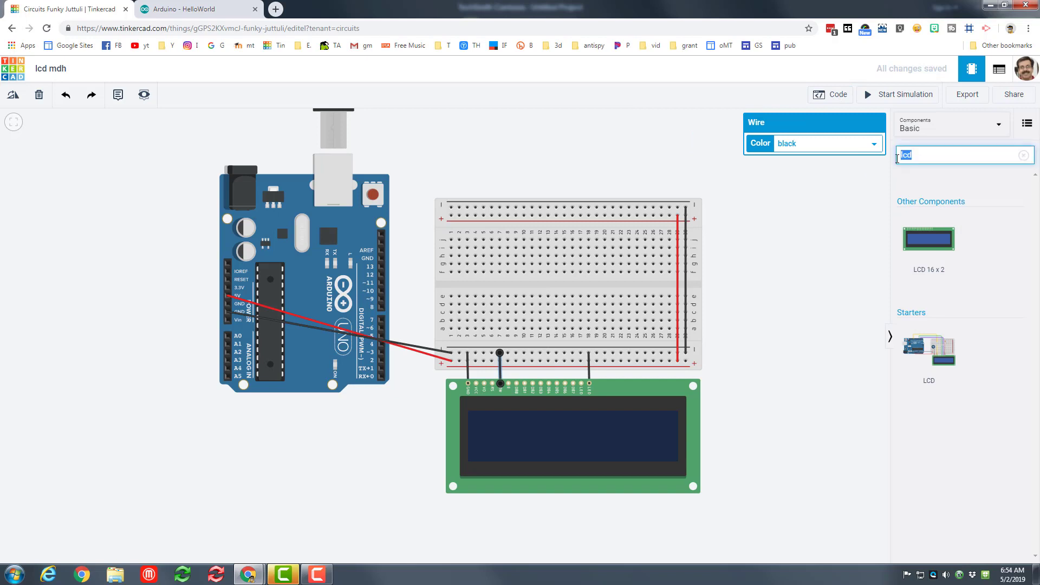
pyautogui.press('BackSpace')
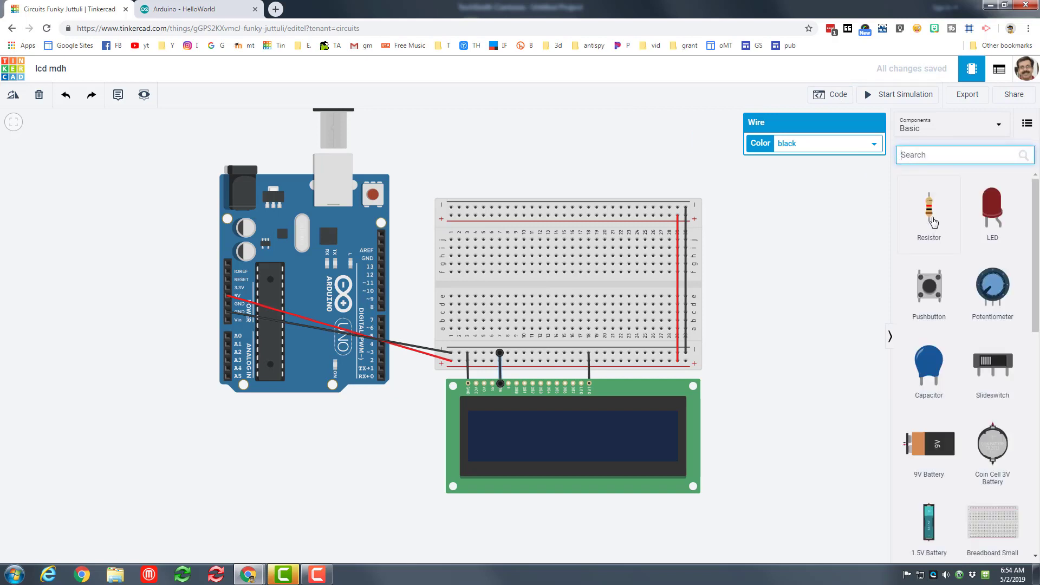
pyautogui.moveTo(929, 209)
pyautogui.mouseDown()
pyautogui.moveTo(642, 235)
pyautogui.moveTo(582, 323)
pyautogui.moveTo(664, 220)
pyautogui.mouseUp()
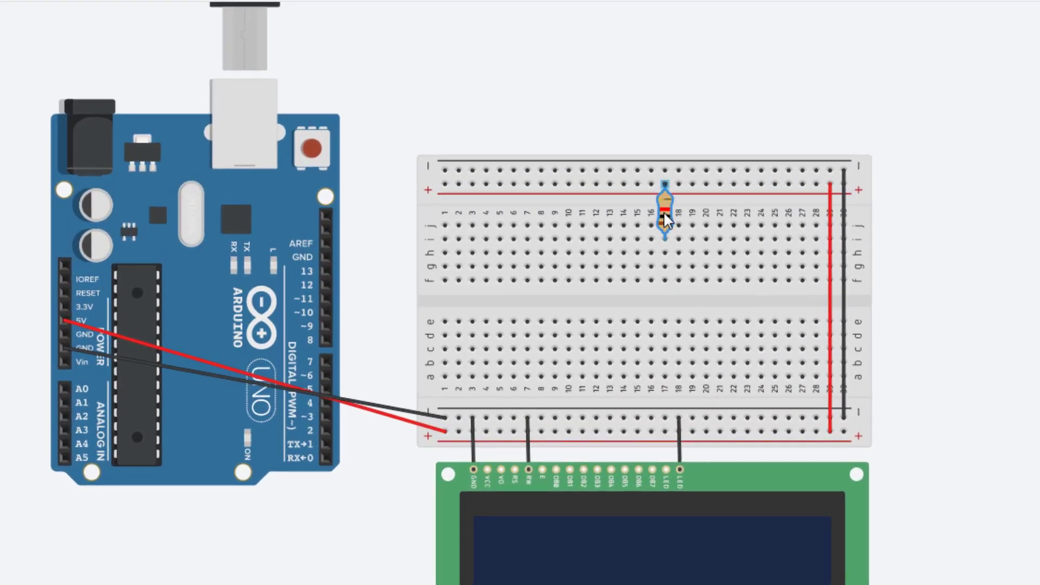
pyautogui.click(664, 219)
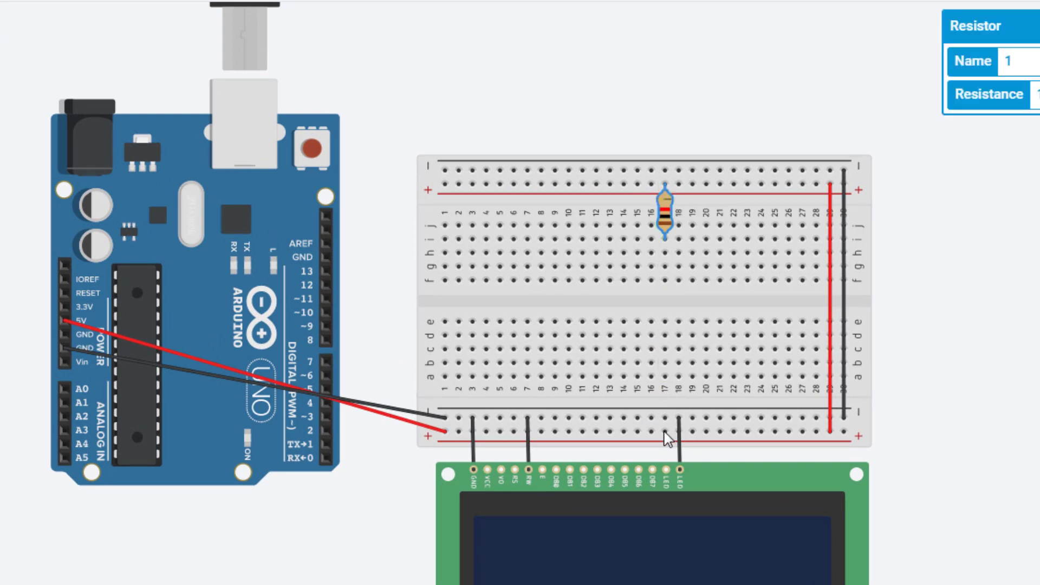
# Step: Wire the resistor to the LCD LED Anode in brown and add a potentiometer
pyautogui.click(665, 252)
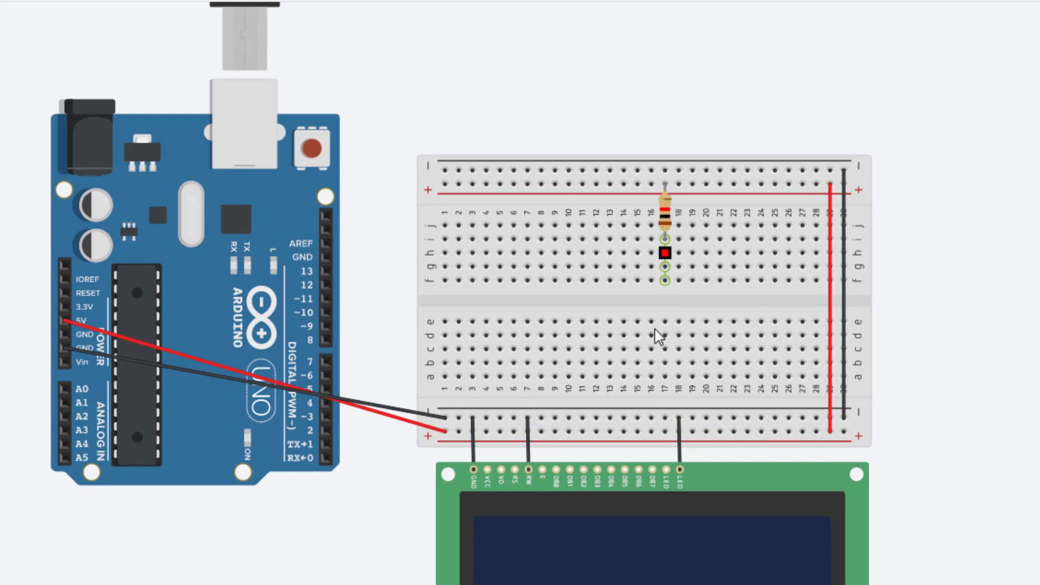
pyautogui.click(666, 472)
pyautogui.click(902, 55)
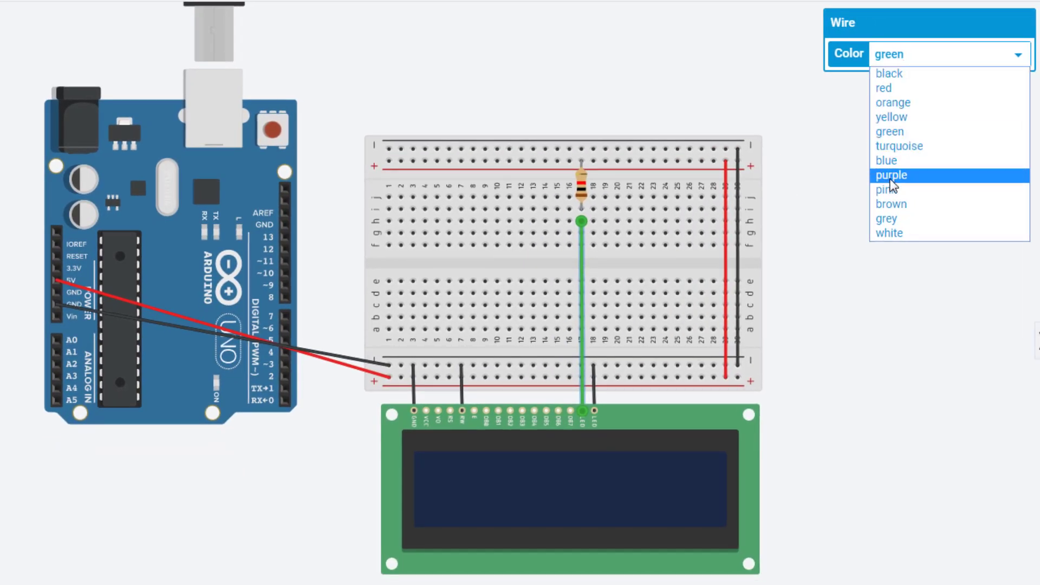
pyautogui.click(894, 205)
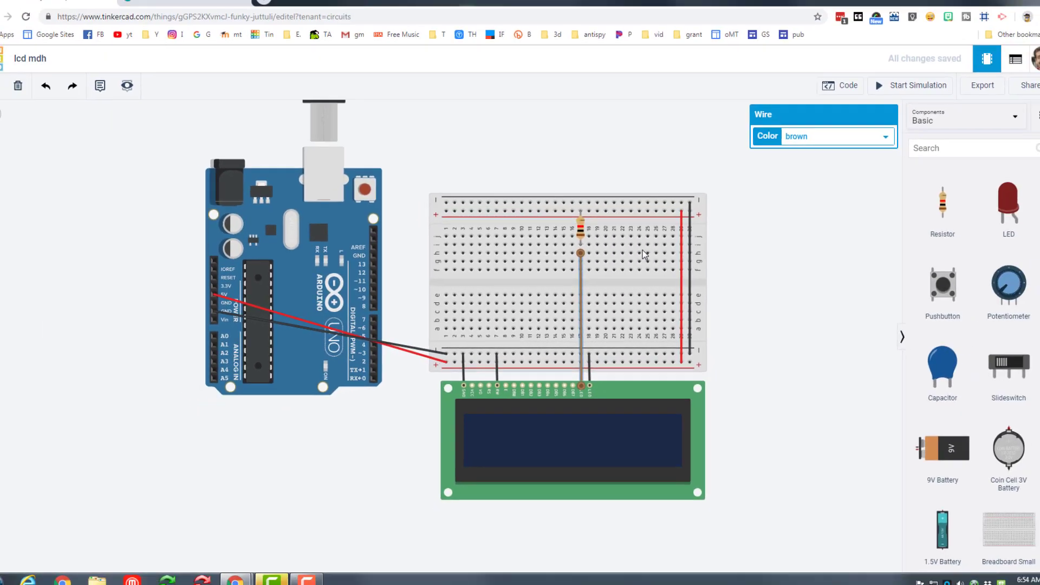
pyautogui.moveTo(997, 284); pyautogui.dragTo(470, 264)
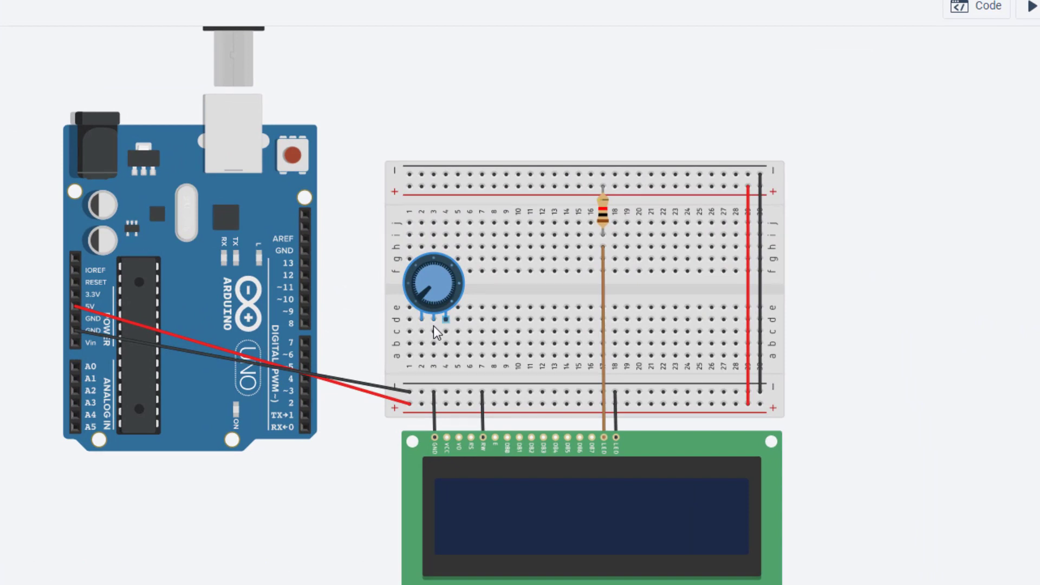
# Step: Wire the bottom power rail to the potentiometer's left leg in red
pyautogui.click(432, 325)
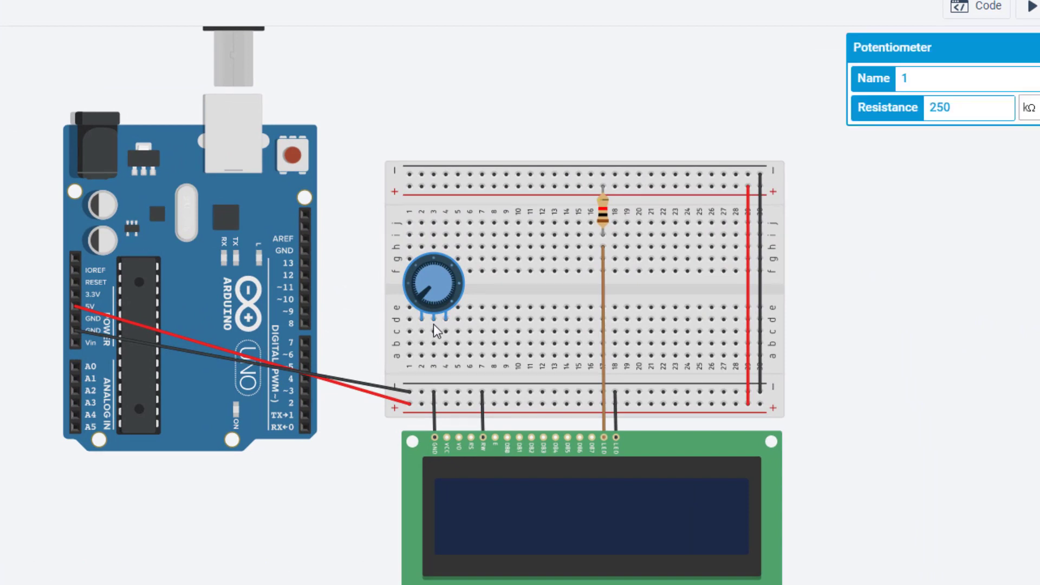
pyautogui.click(421, 404)
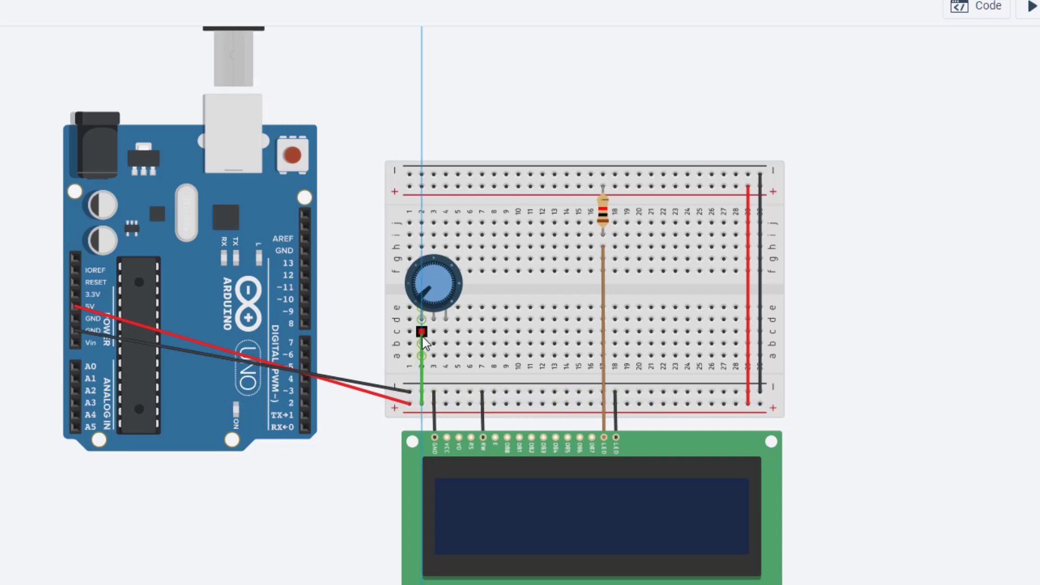
pyautogui.click(422, 345)
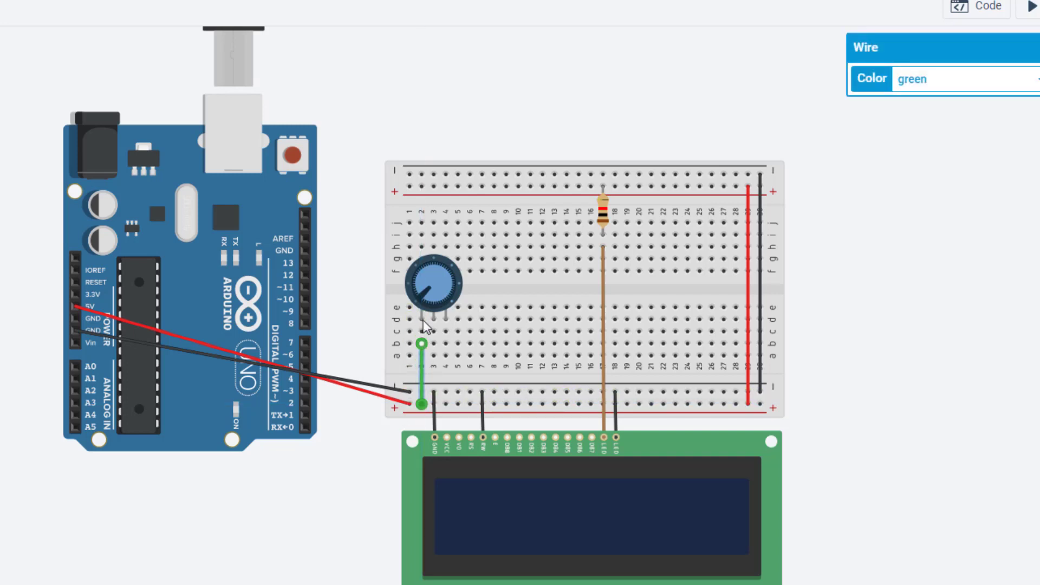
pyautogui.click(925, 86)
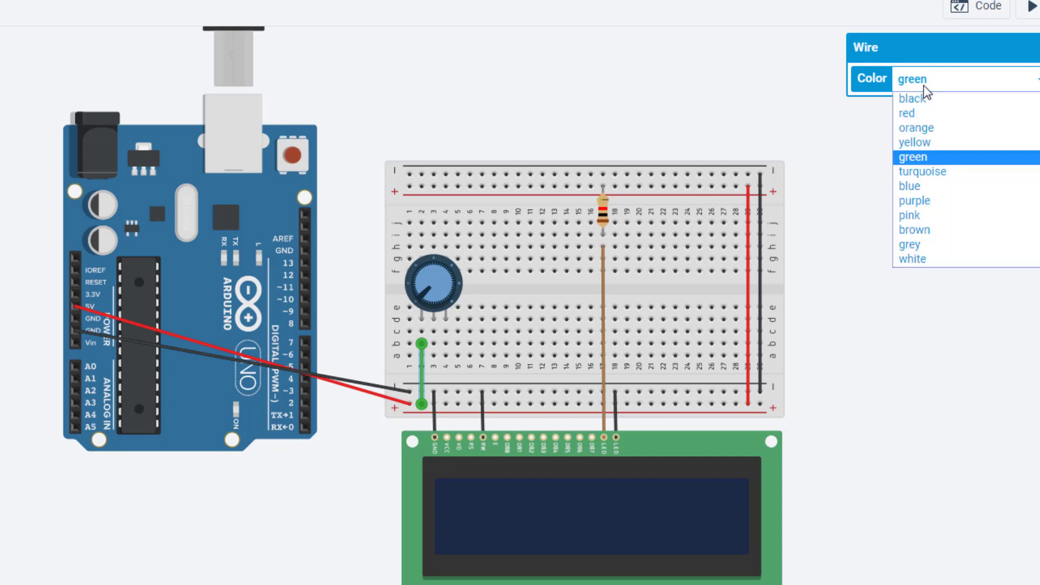
pyautogui.click(923, 116)
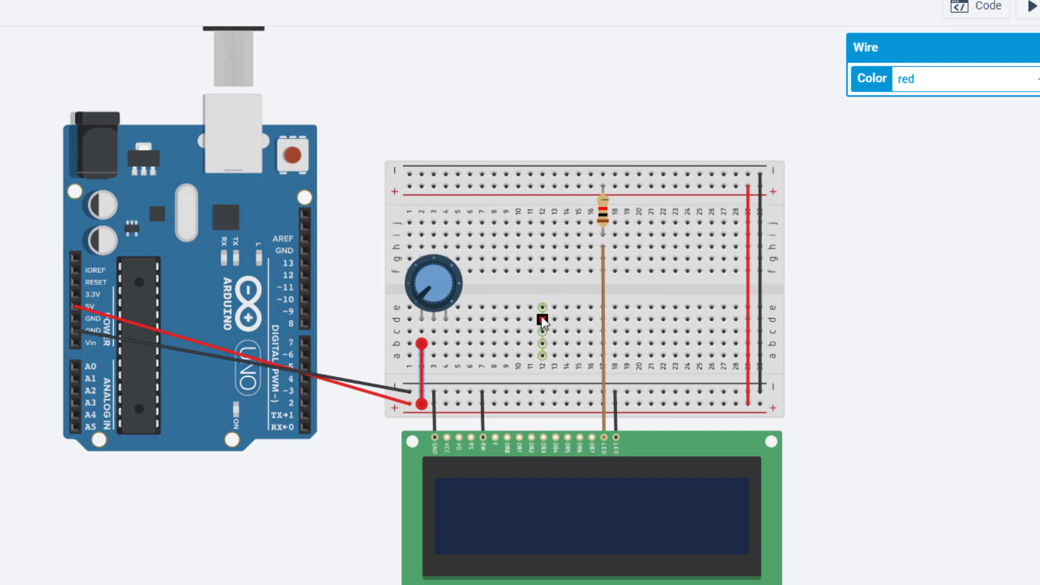
# Step: Wire the ground rail to the potentiometer's right leg in black
pyautogui.click(445, 392)
pyautogui.click(446, 318)
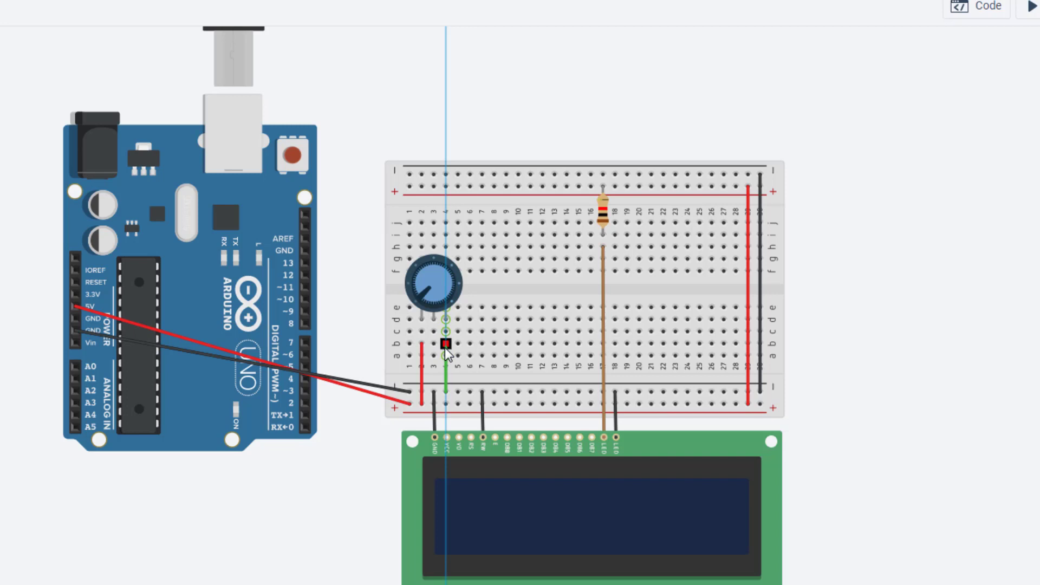
pyautogui.click(445, 345)
pyautogui.click(943, 82)
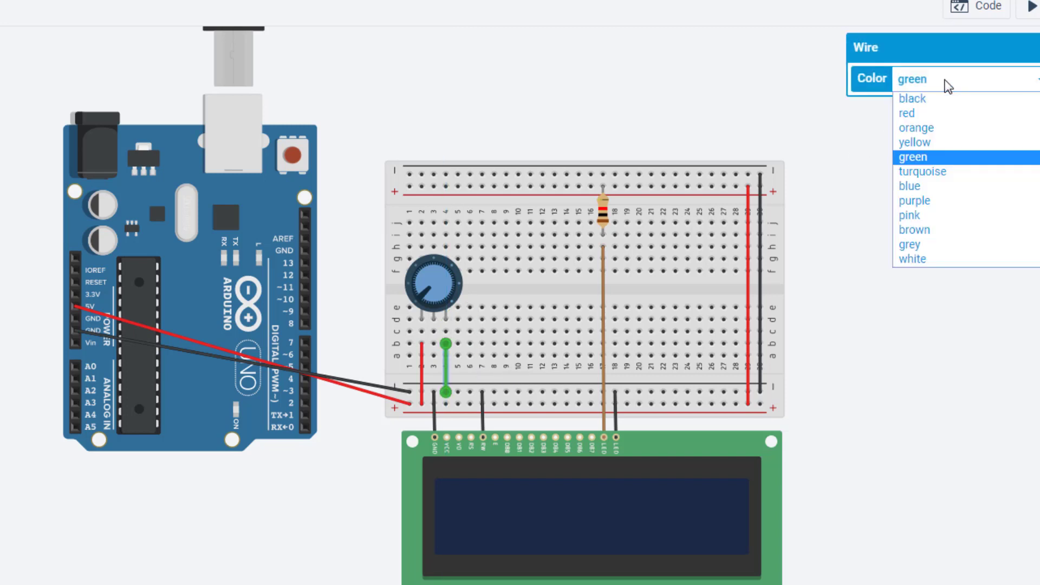
pyautogui.click(927, 100)
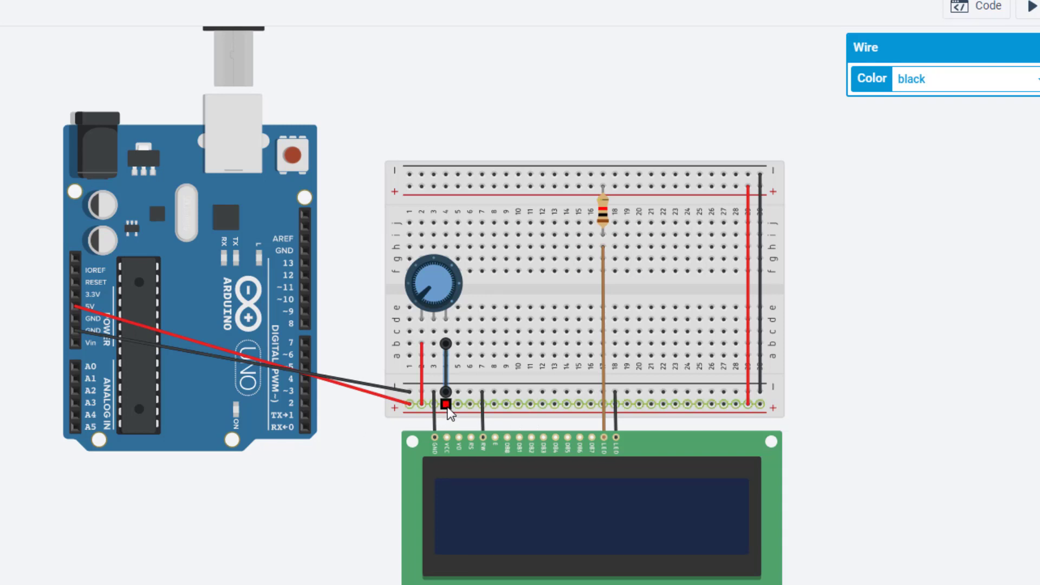
# Step: Wire the LCD Power pin to the power rail in red
pyautogui.click(445, 405)
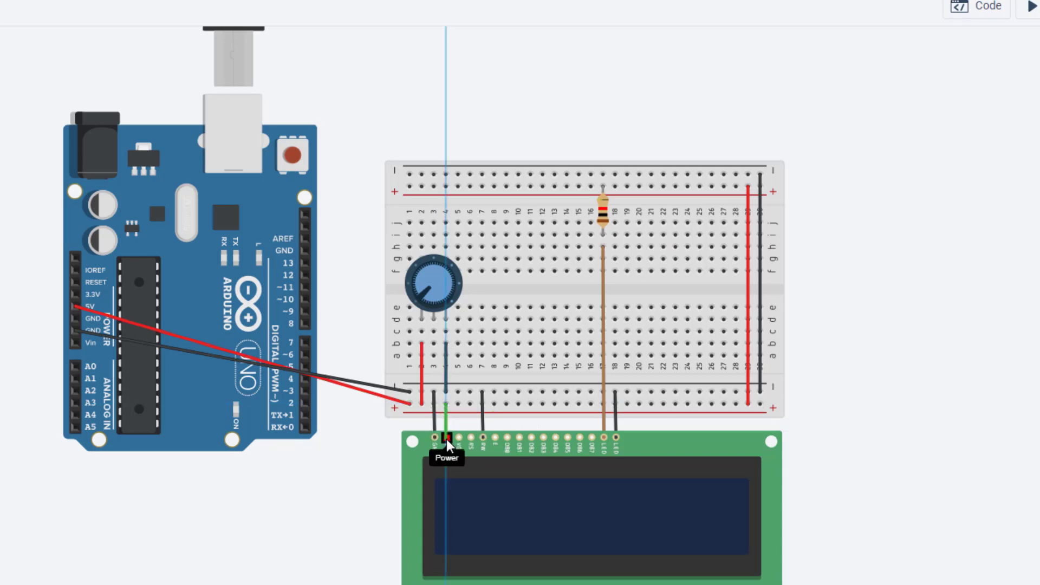
pyautogui.click(446, 439)
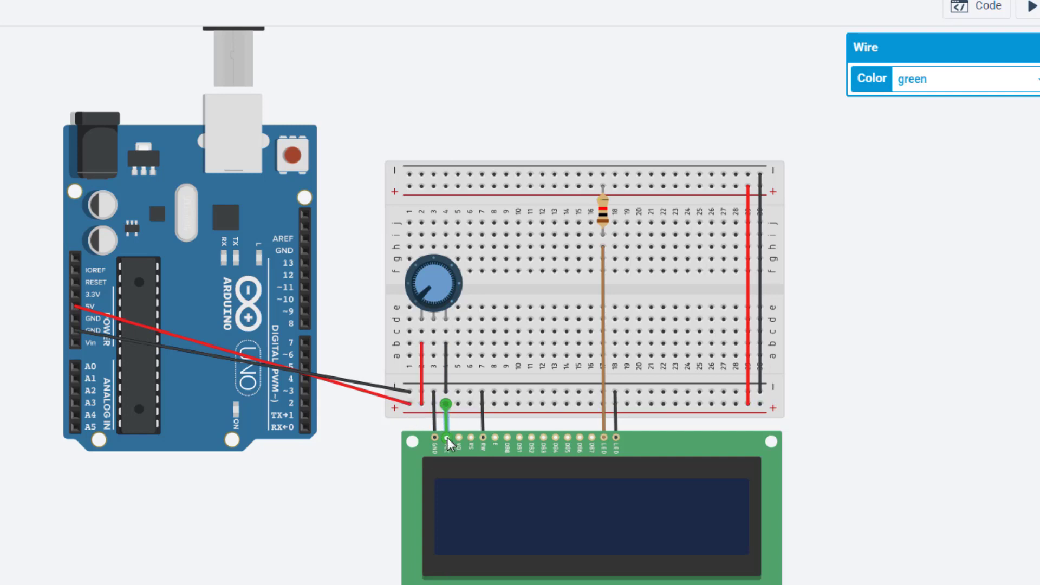
pyautogui.click(932, 80)
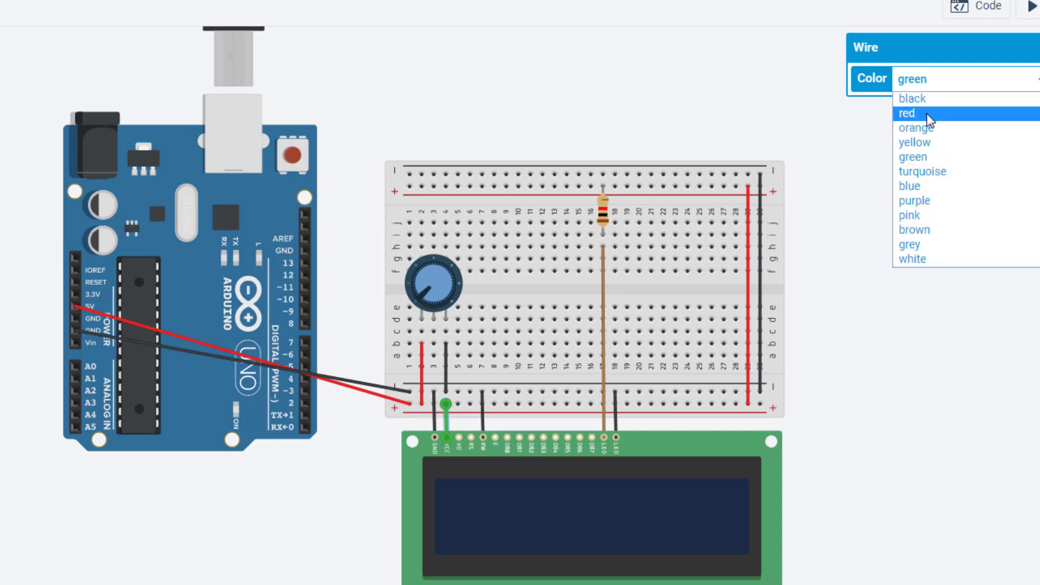
pyautogui.click(929, 112)
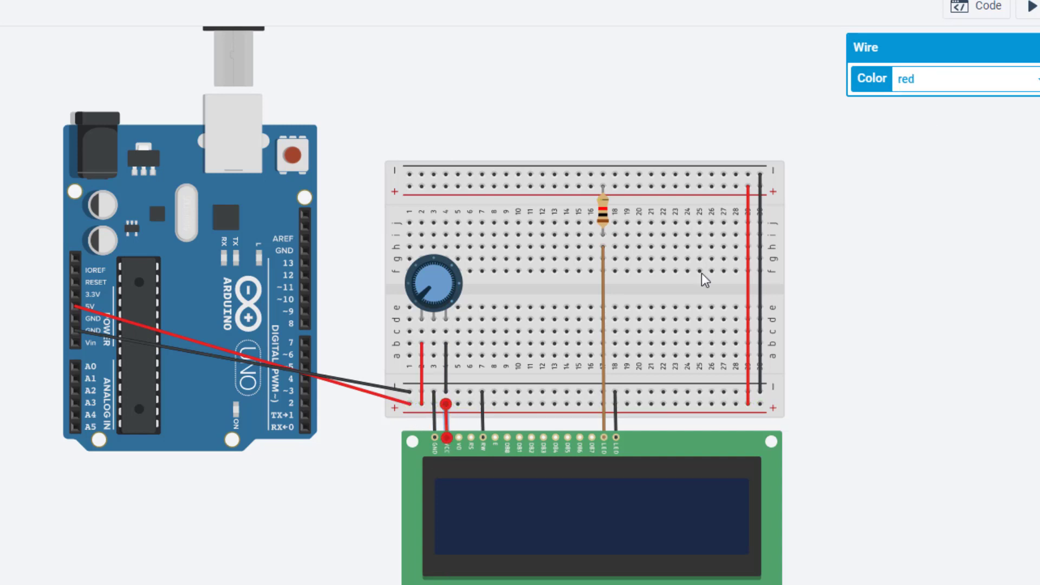
# Step: Connect the LCD Contrast pin to the potentiometer wiper and show the code panel
pyautogui.click(459, 440)
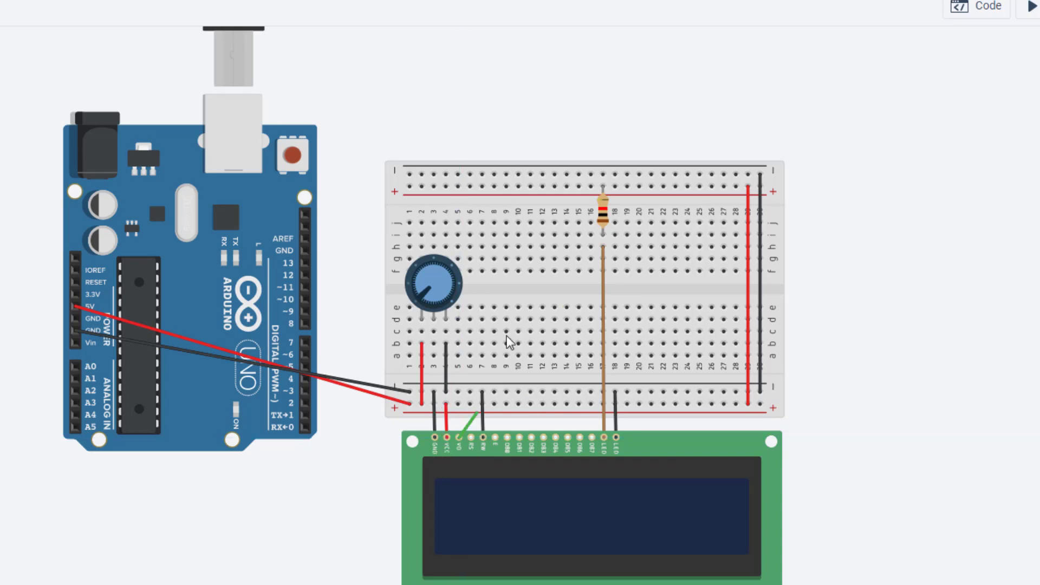
pyautogui.click(434, 333)
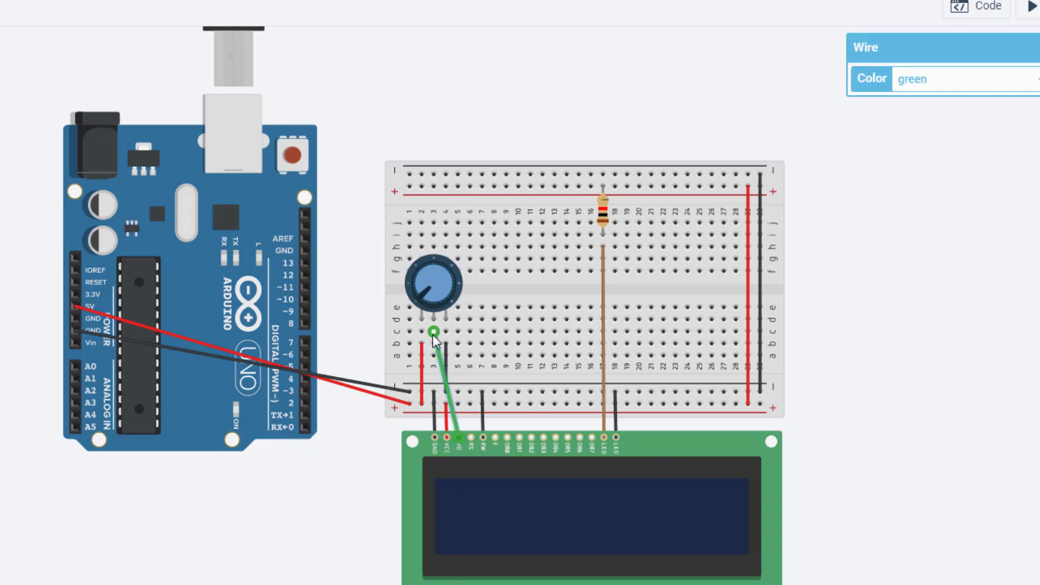
pyautogui.click(934, 85)
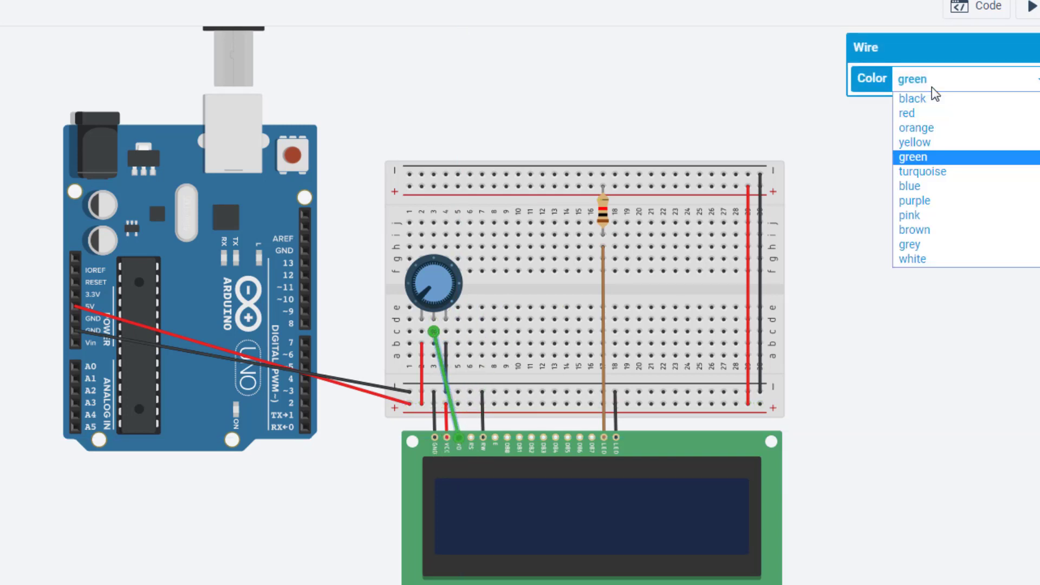
pyautogui.click(922, 158)
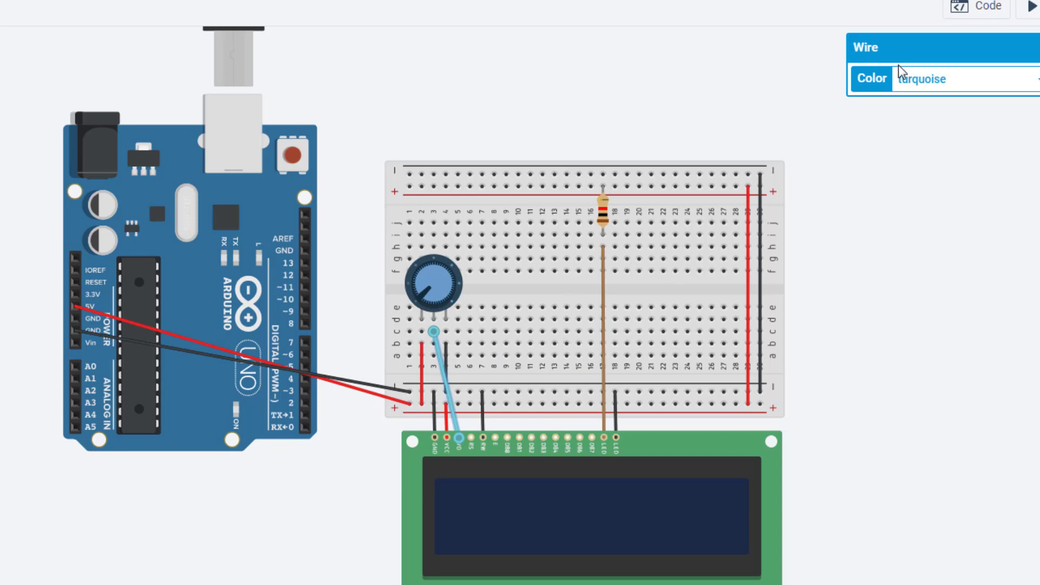
pyautogui.click(959, 14)
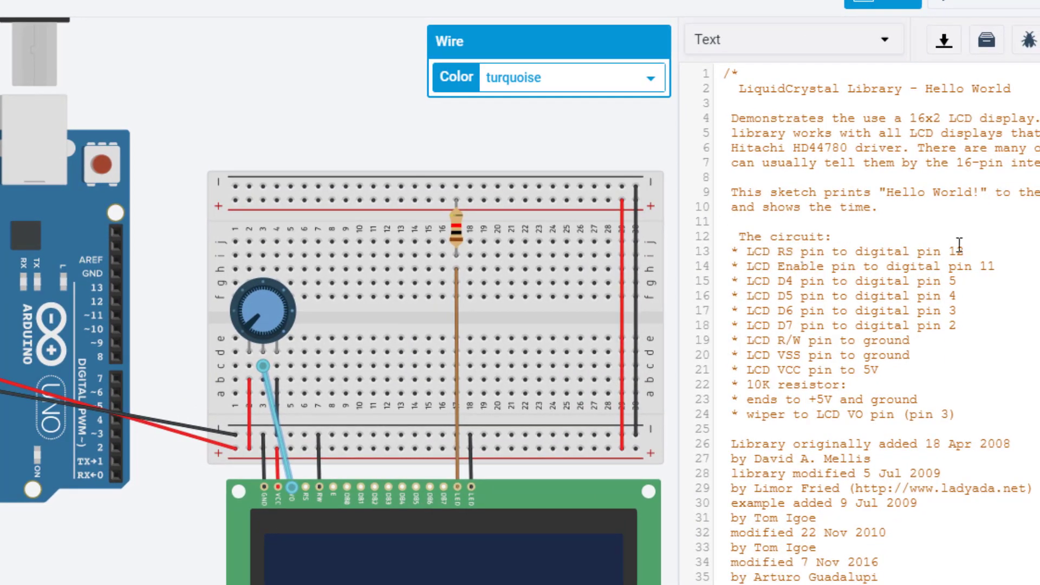
# Step: Wire the LCD RS pin to Arduino pin 12 in orange
pyautogui.click(304, 490)
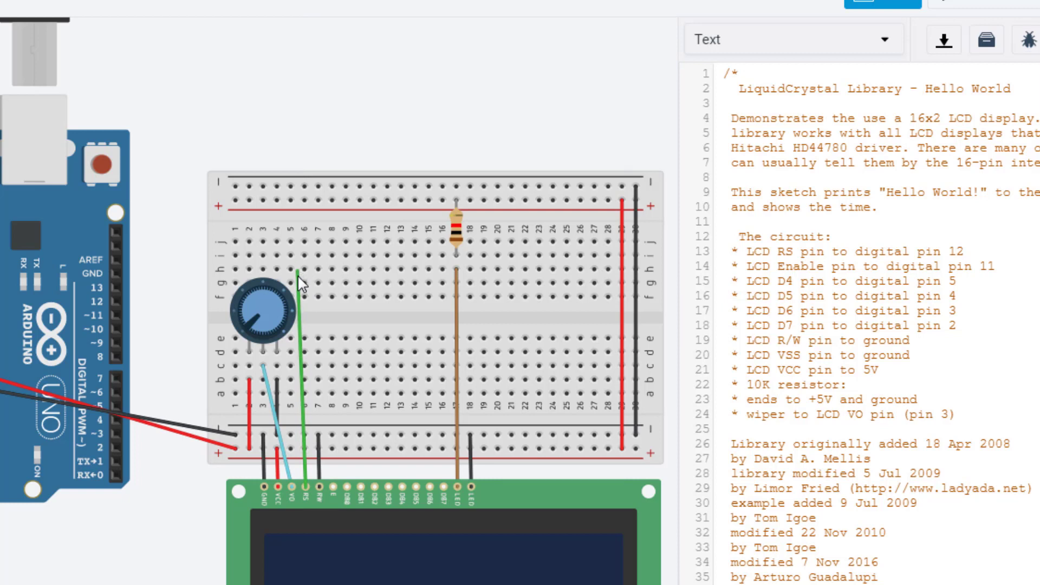
pyautogui.click(297, 279)
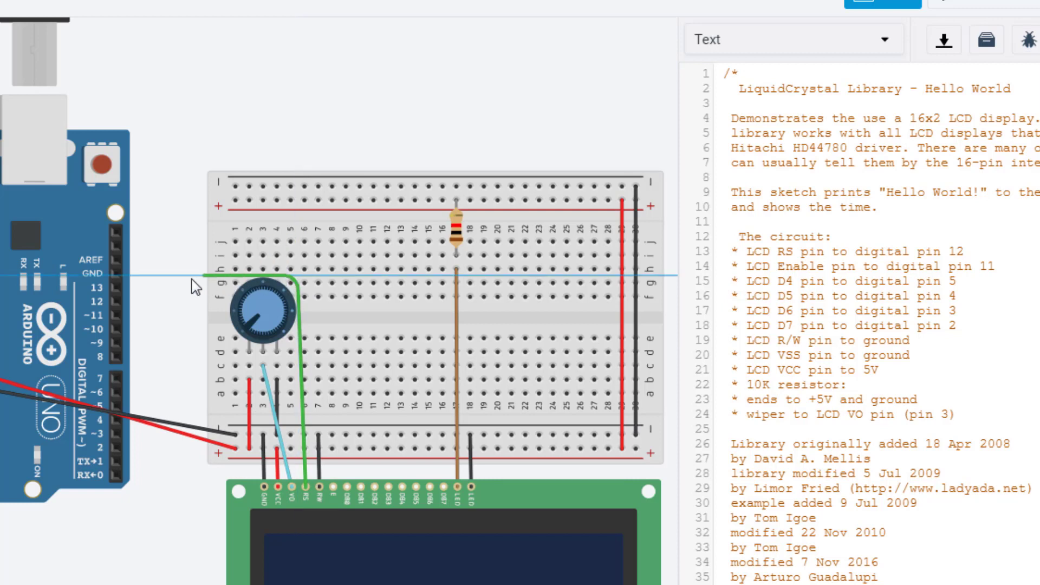
pyautogui.click(118, 300)
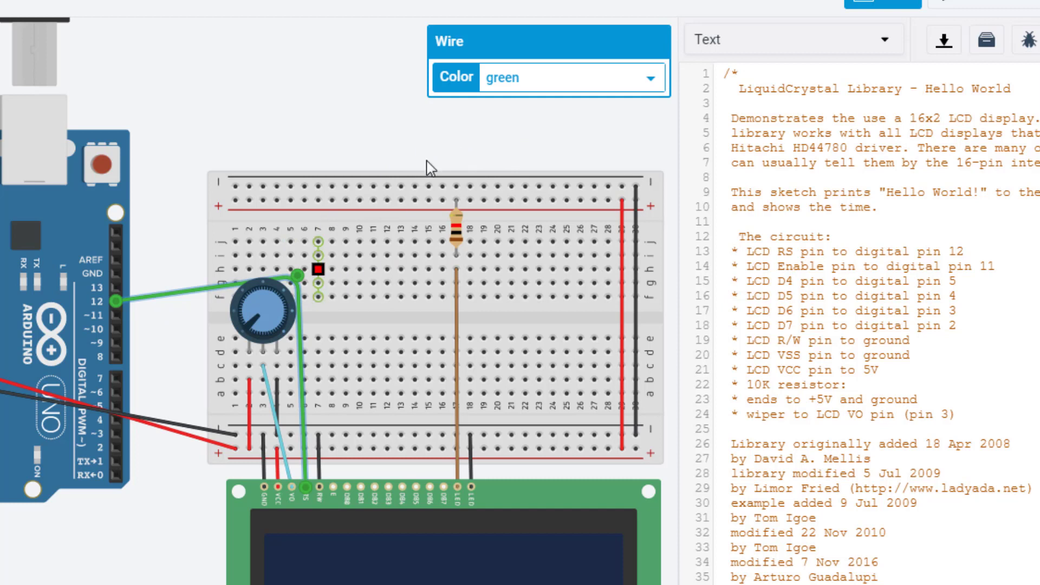
pyautogui.click(533, 77)
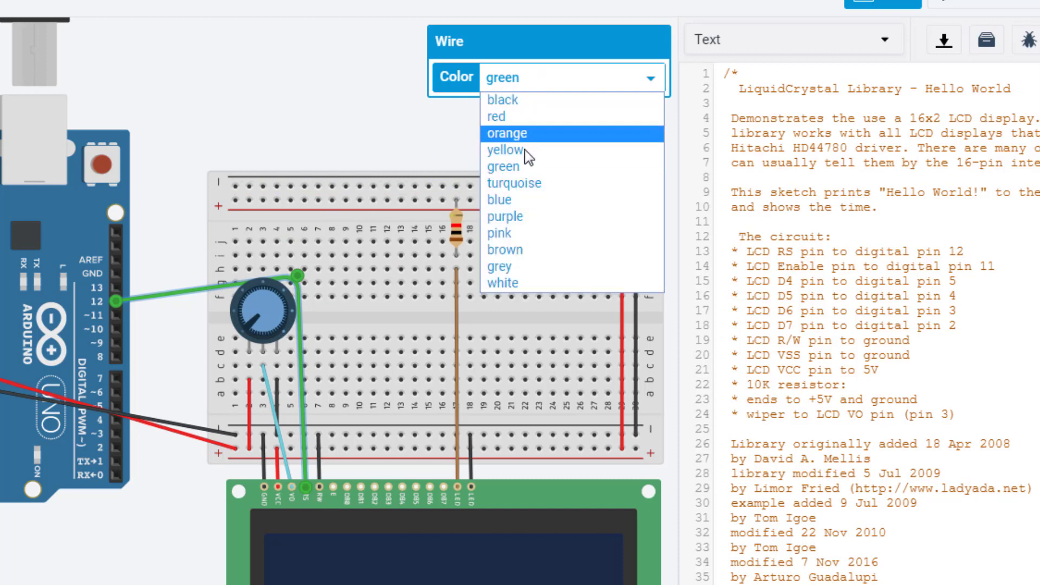
pyautogui.click(520, 133)
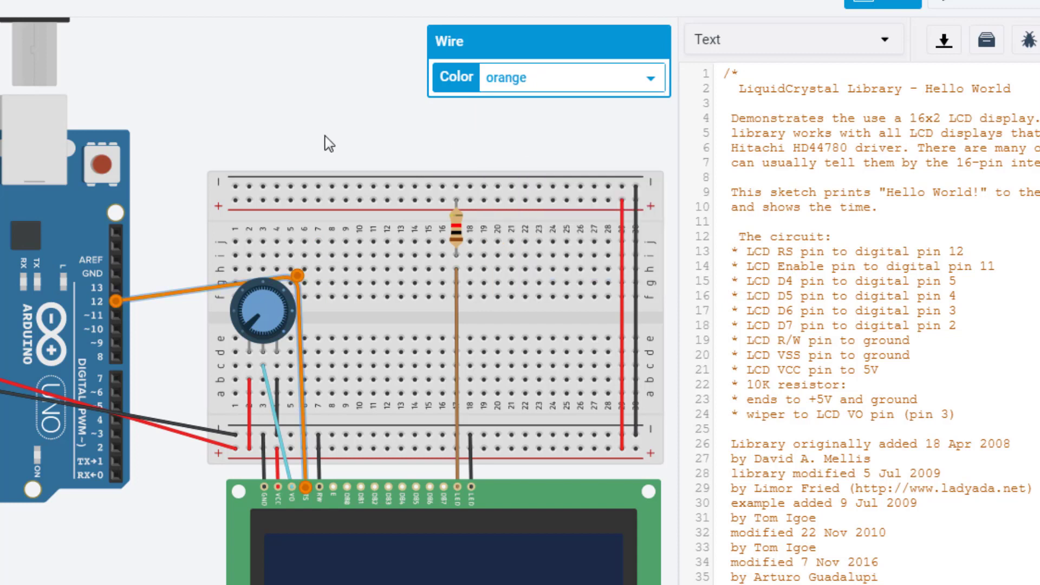
pyautogui.click(225, 117)
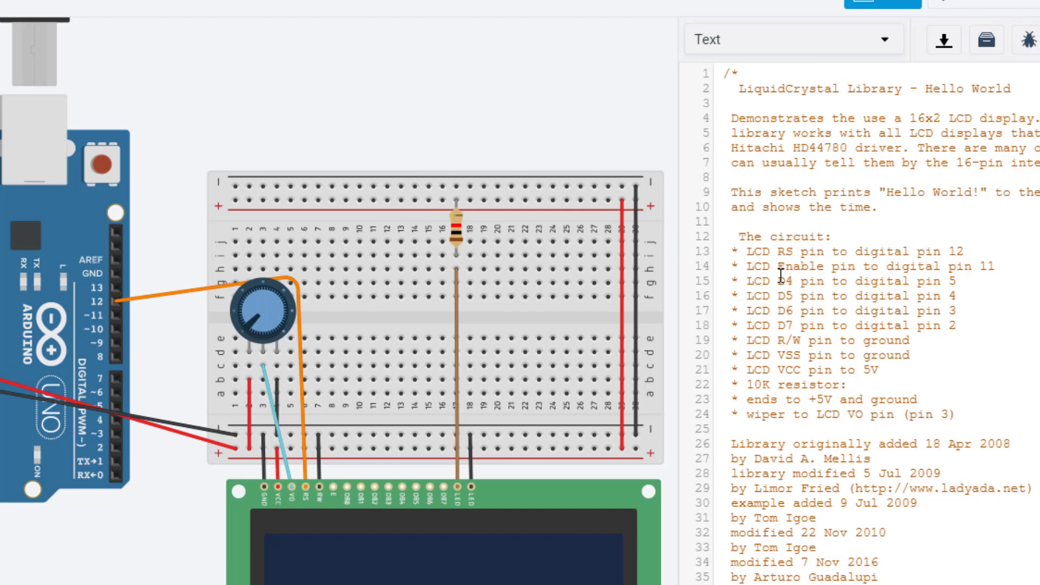
# Step: Wire the LCD Enable pin to Arduino pin 11 in yellow
pyautogui.click(332, 488)
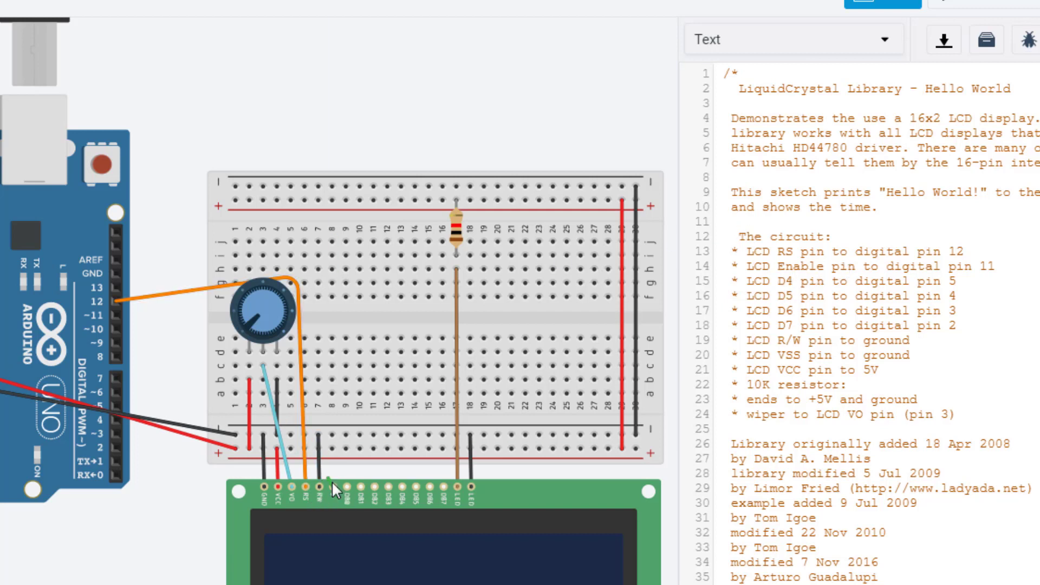
pyautogui.click(332, 329)
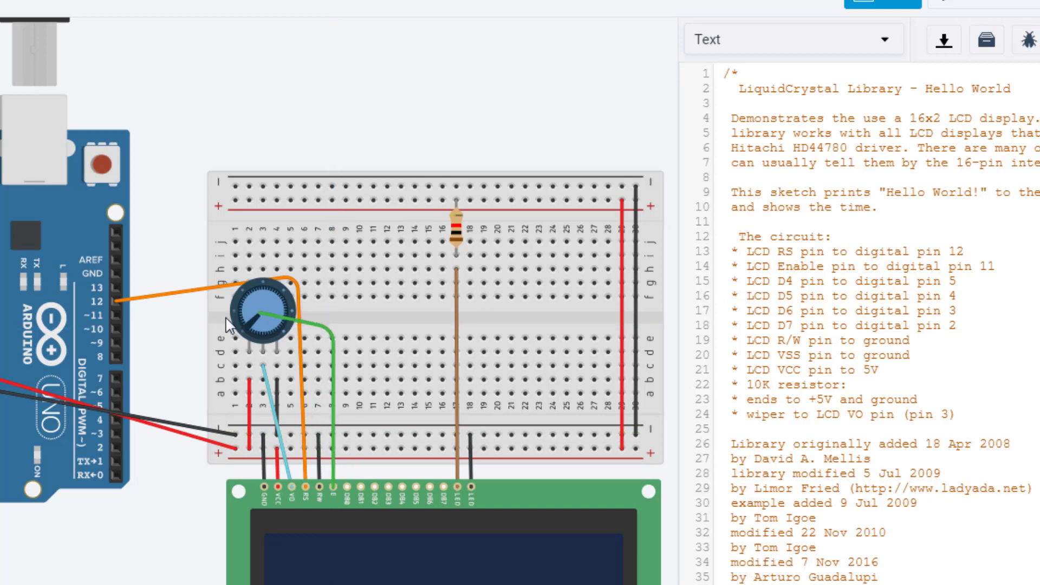
pyautogui.click(118, 315)
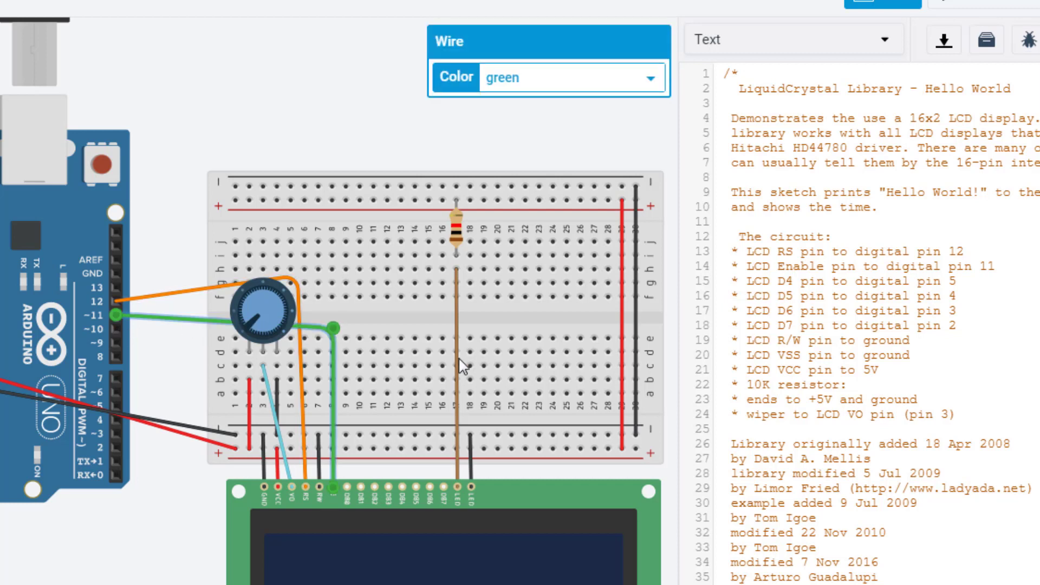
pyautogui.click(543, 79)
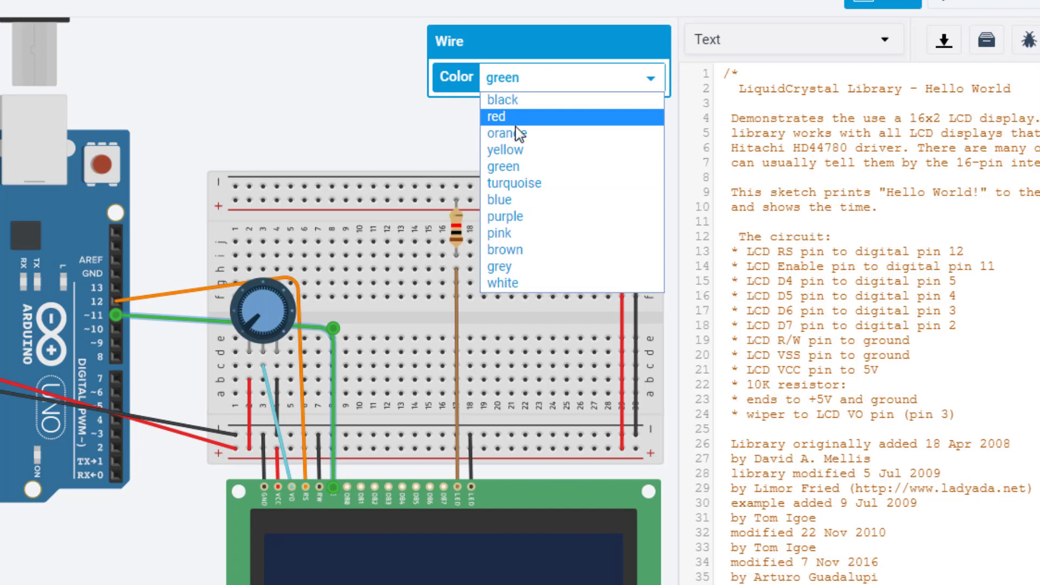
pyautogui.click(525, 151)
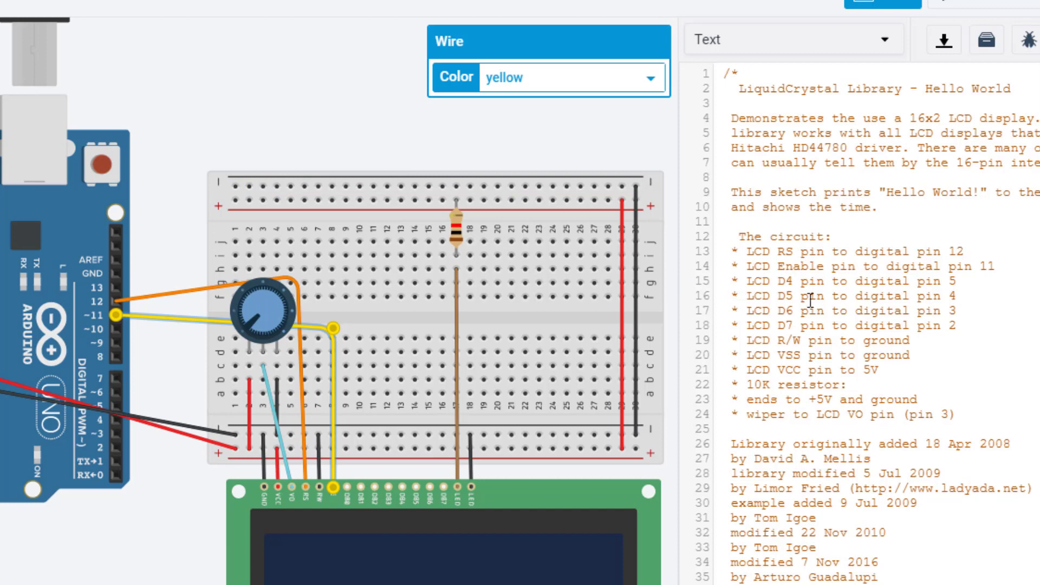
# Step: Wire LCD DB4 to pin 5 in blue and DB5 to pin 4
pyautogui.click(400, 486)
pyautogui.click(396, 373)
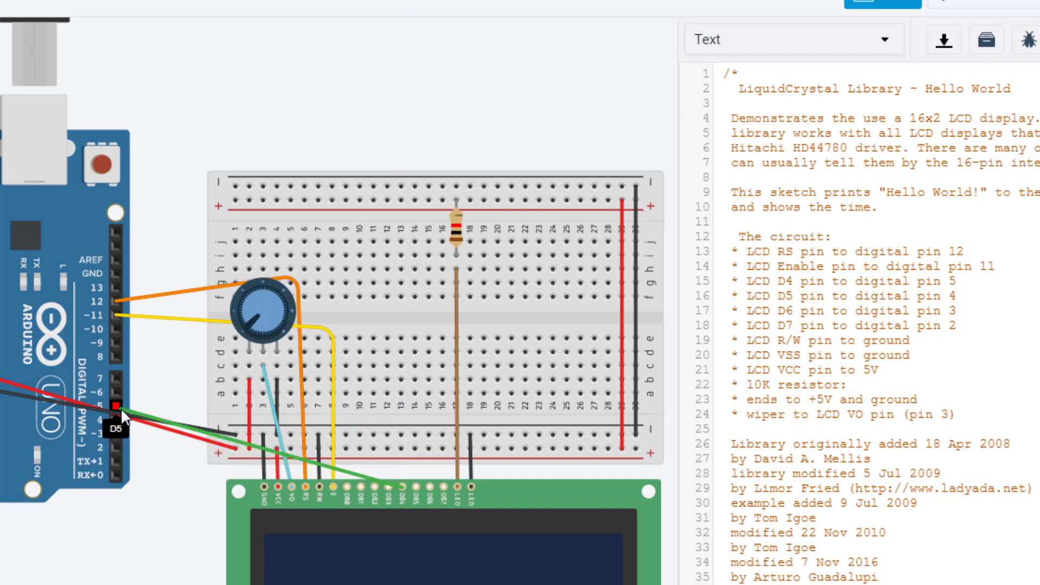
pyautogui.click(396, 401)
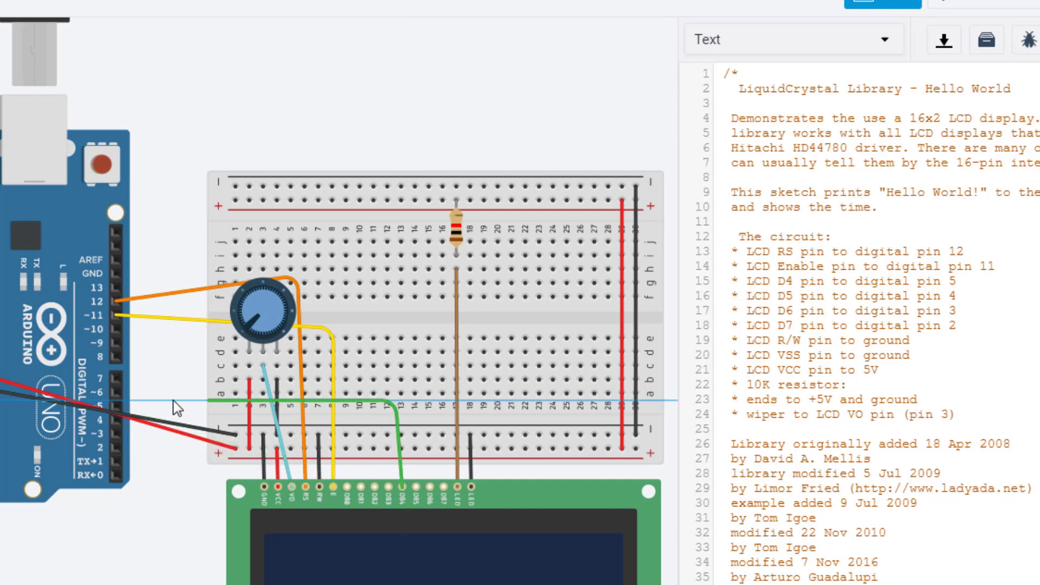
pyautogui.click(116, 405)
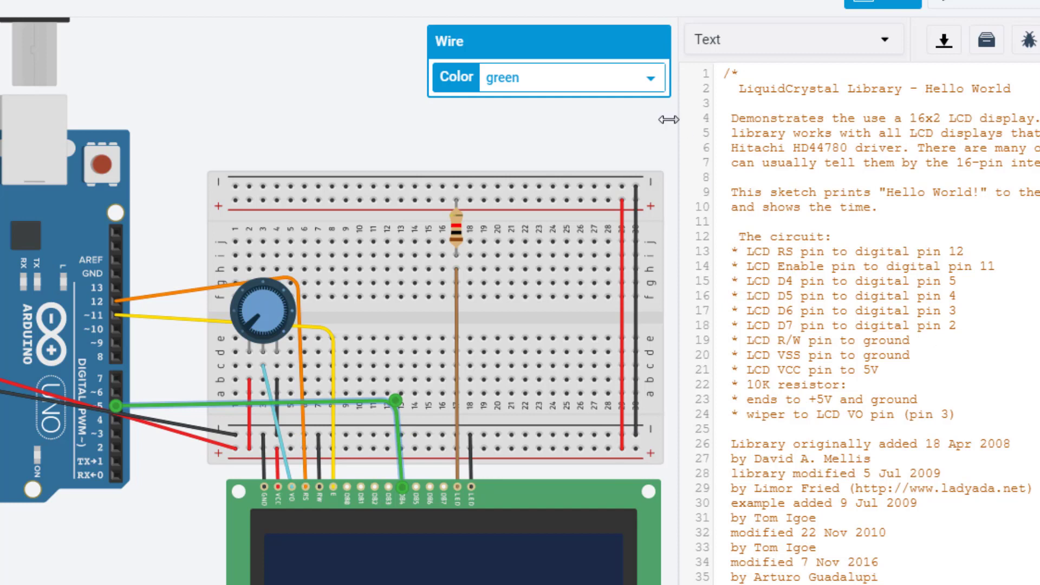
pyautogui.click(520, 75)
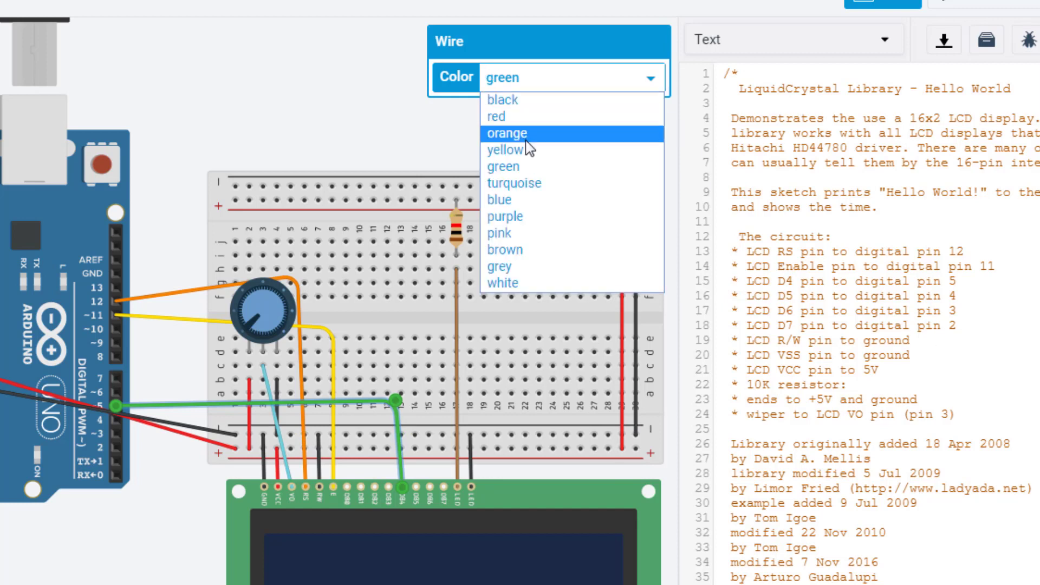
pyautogui.click(526, 202)
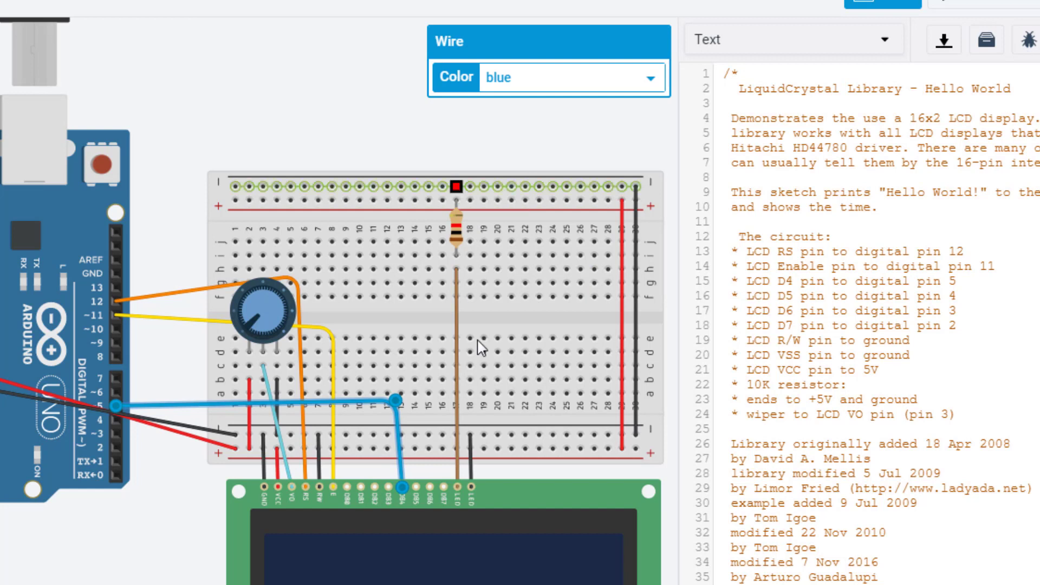
pyautogui.click(416, 486)
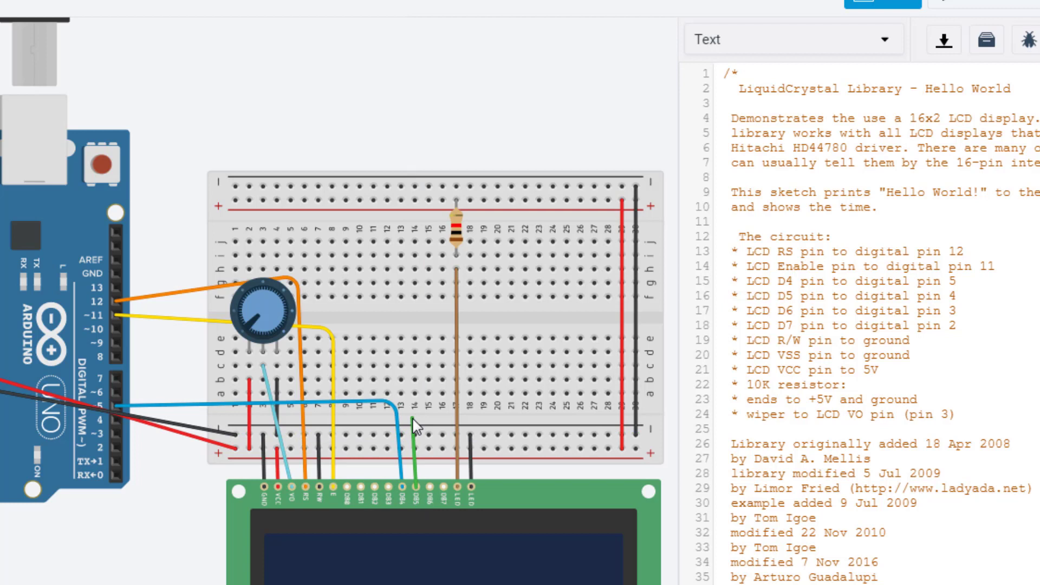
pyautogui.click(414, 418)
pyautogui.click(115, 421)
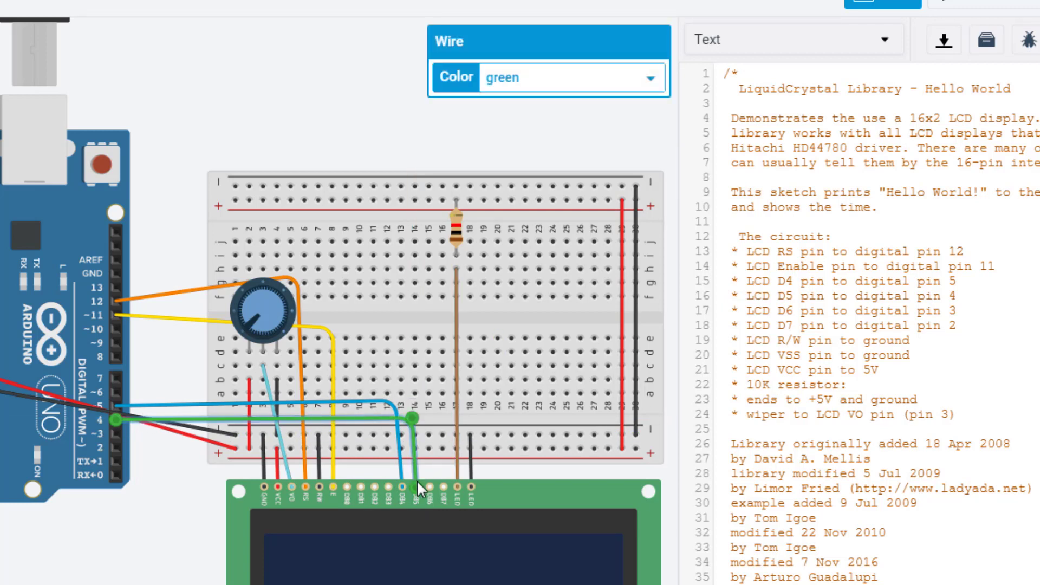
# Step: Wire LCD DB6 to Arduino pin 3 in purple
pyautogui.click(432, 487)
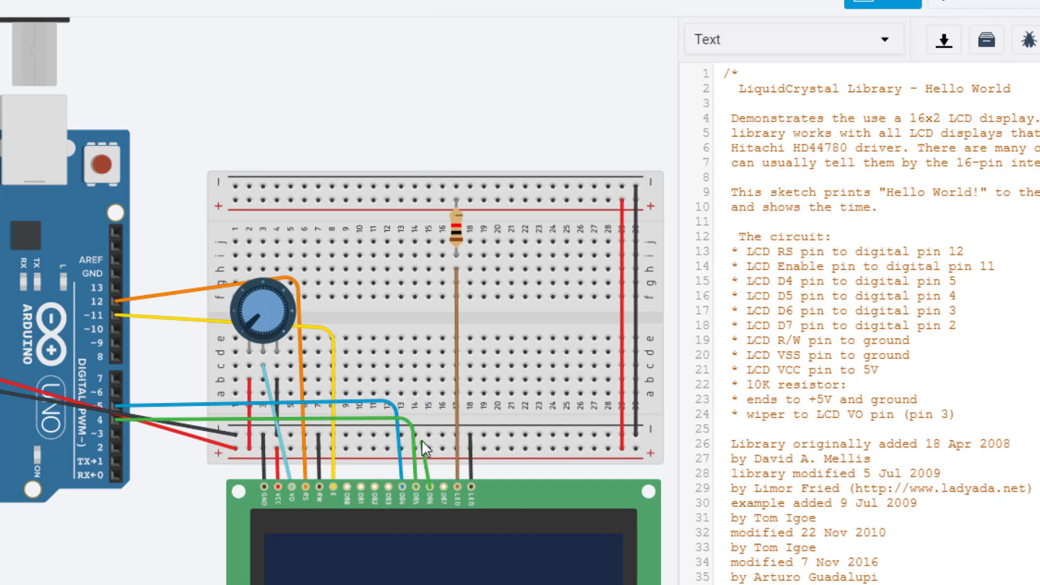
pyautogui.click(422, 439)
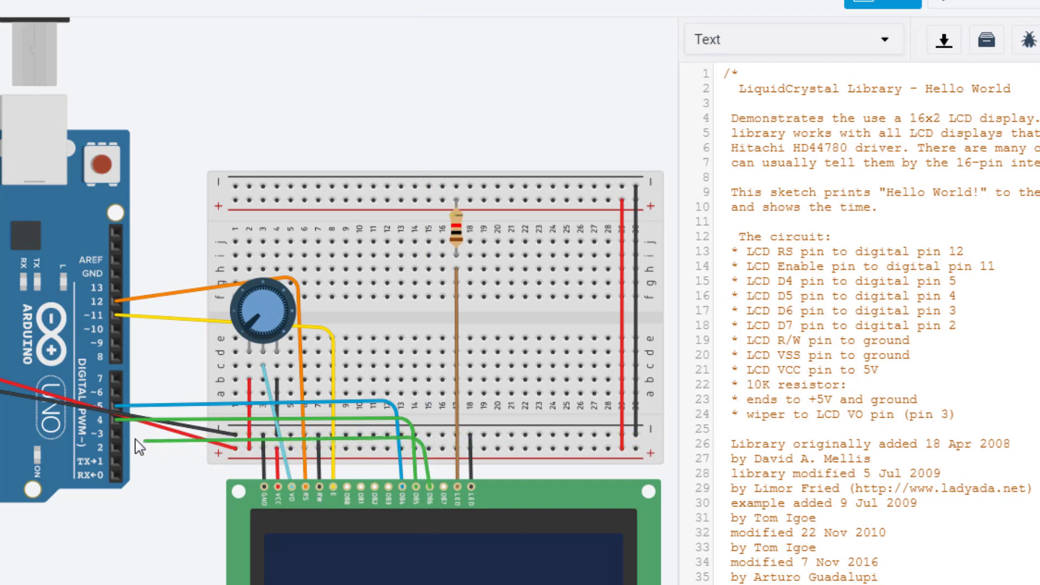
pyautogui.click(117, 434)
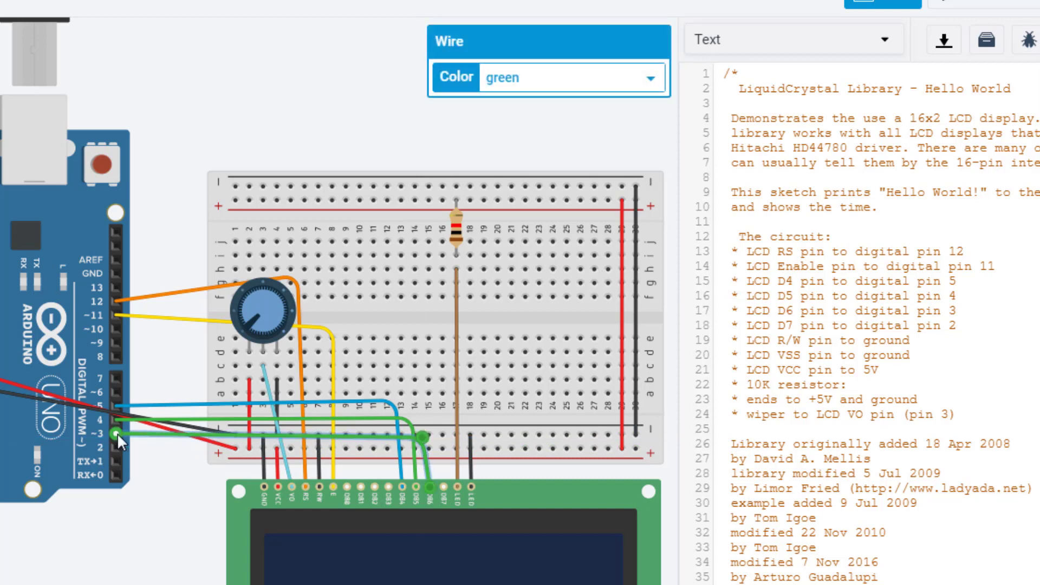
pyautogui.click(566, 77)
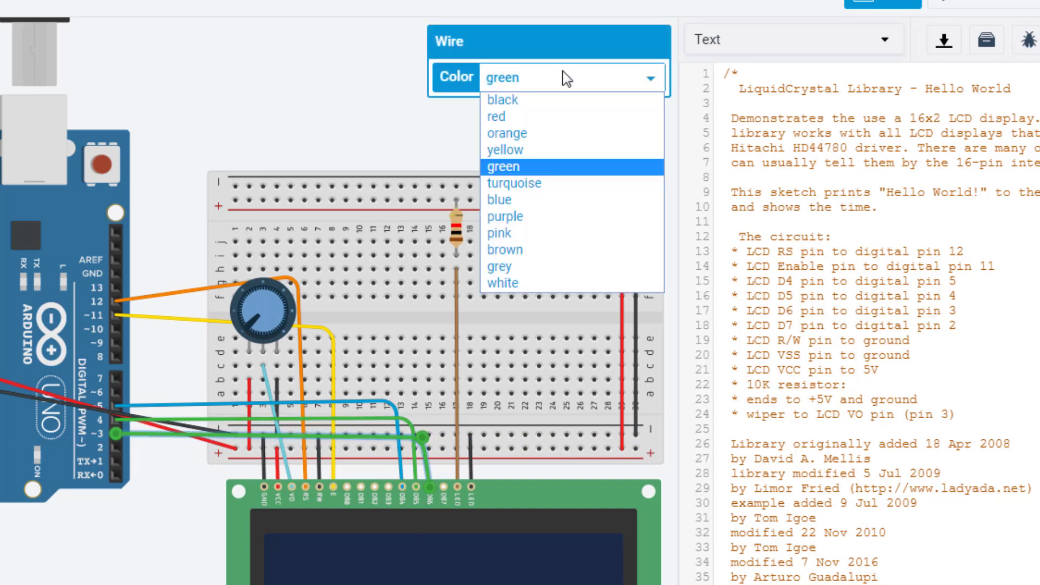
pyautogui.click(517, 218)
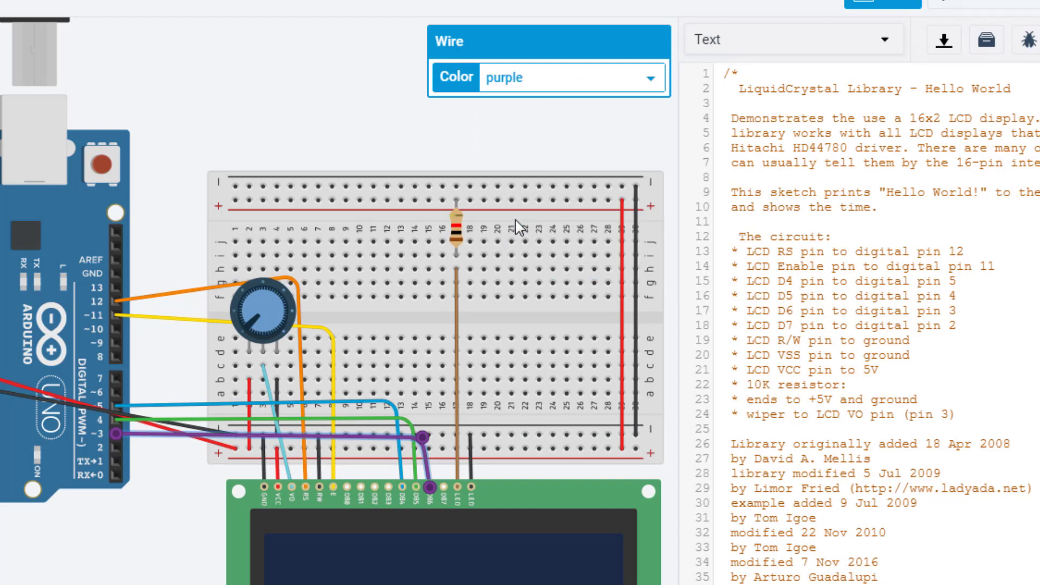
# Step: Wire LCD DB7 to Arduino pin 2 in pink
pyautogui.click(443, 486)
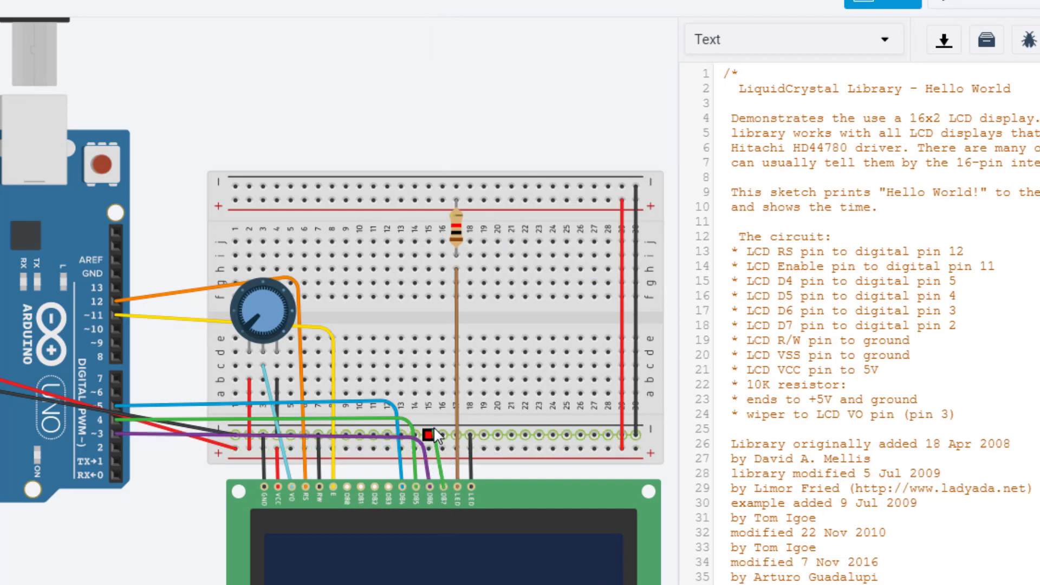
pyautogui.click(446, 468)
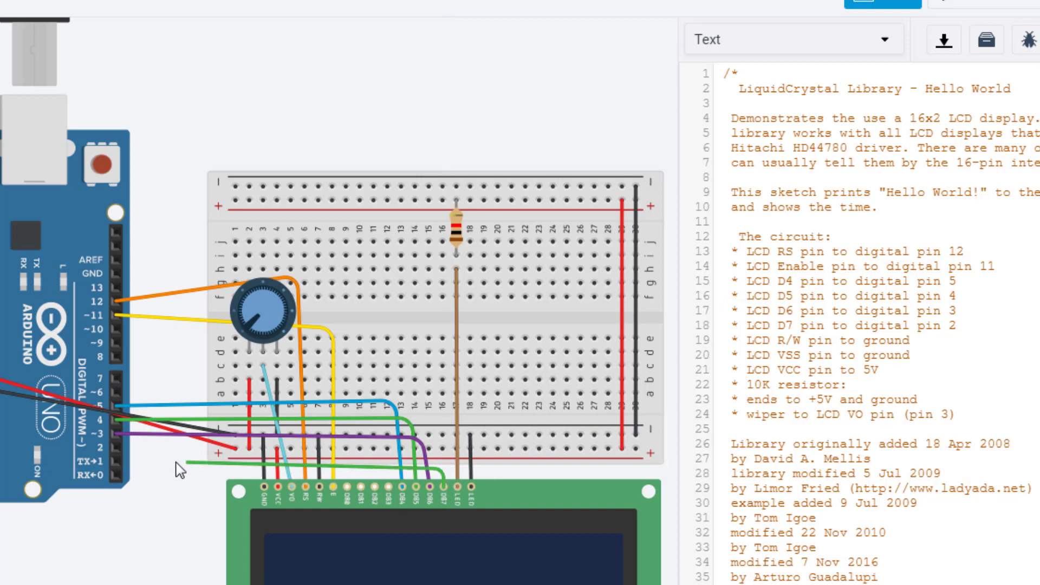
pyautogui.click(116, 447)
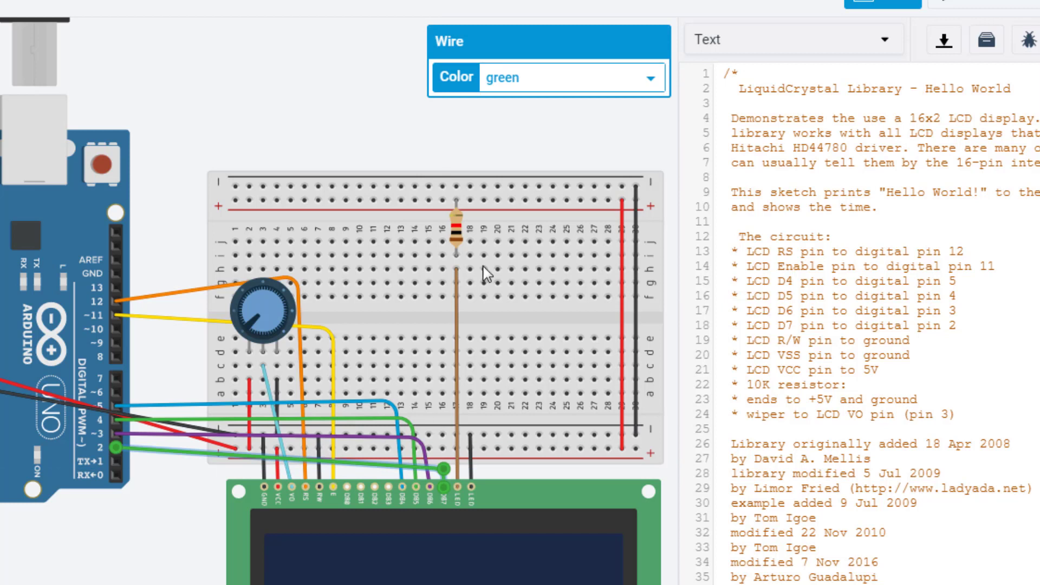
pyautogui.click(536, 78)
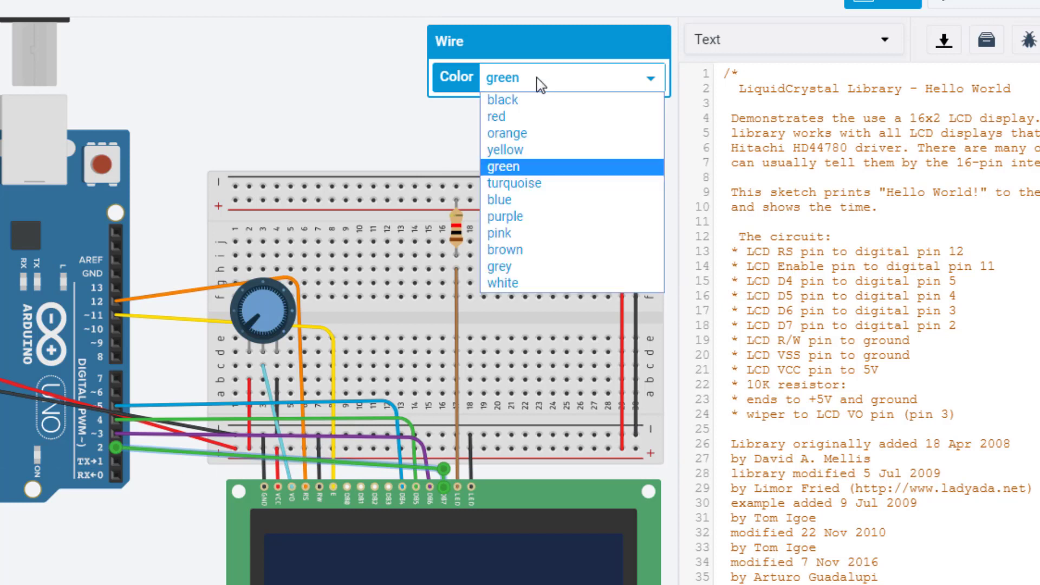
pyautogui.click(520, 234)
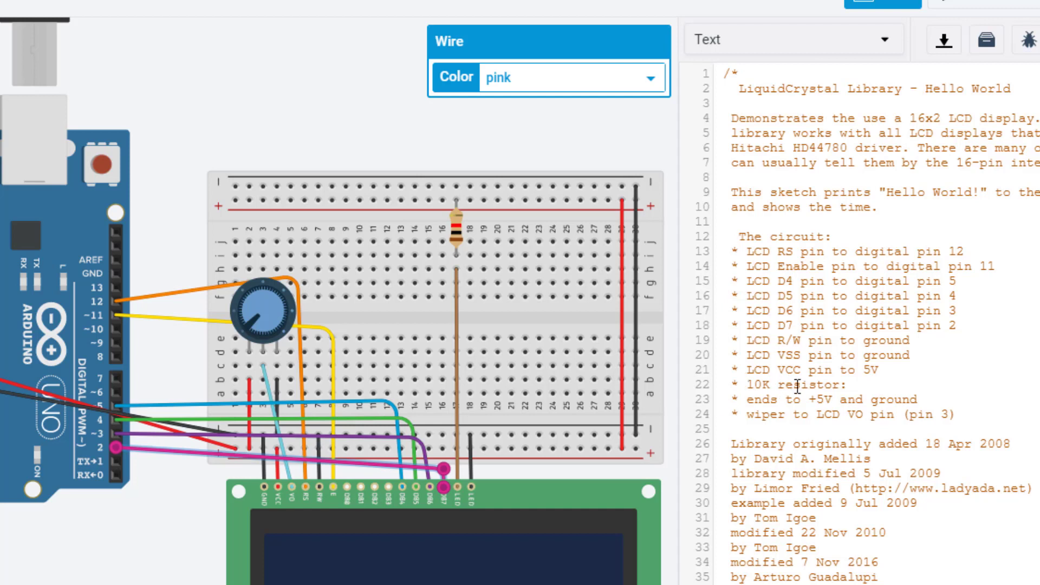
# Step: Change the backlight resistor from 1 kΩ to 10 kΩ
pyautogui.click(454, 225)
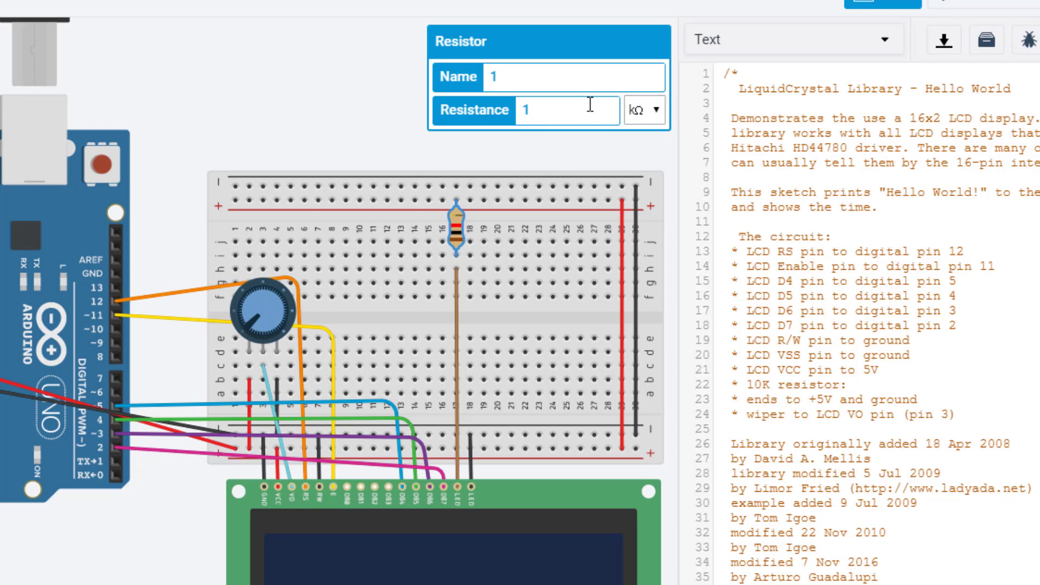
pyautogui.click(643, 111)
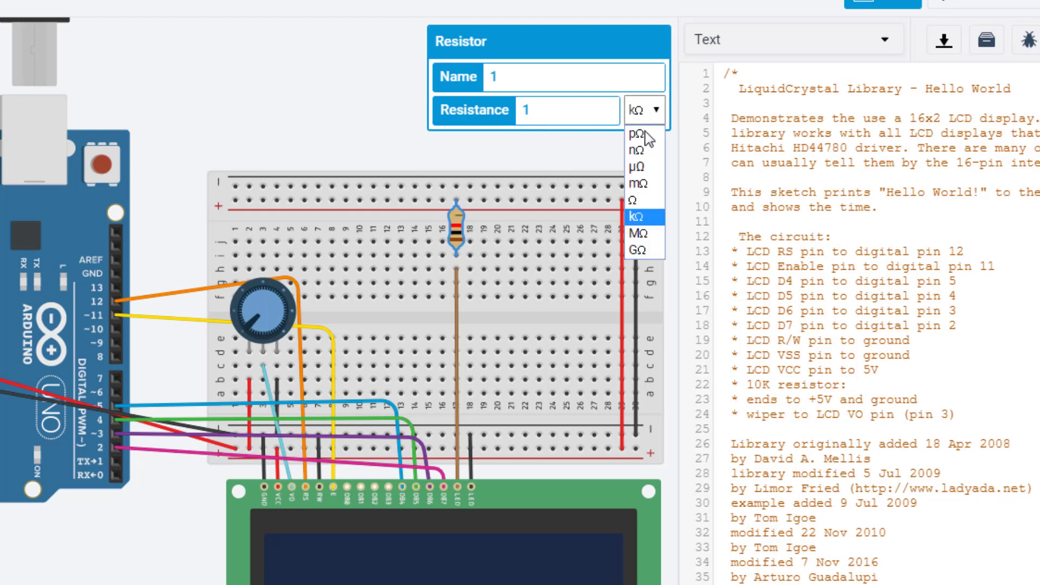
pyautogui.click(639, 218)
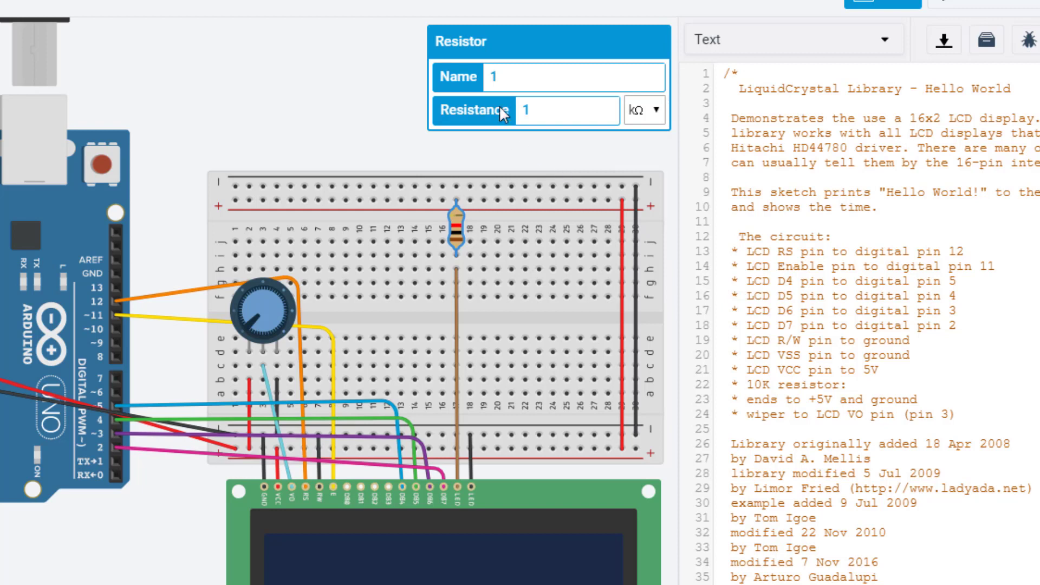
pyautogui.write('0')
pyautogui.click(339, 115)
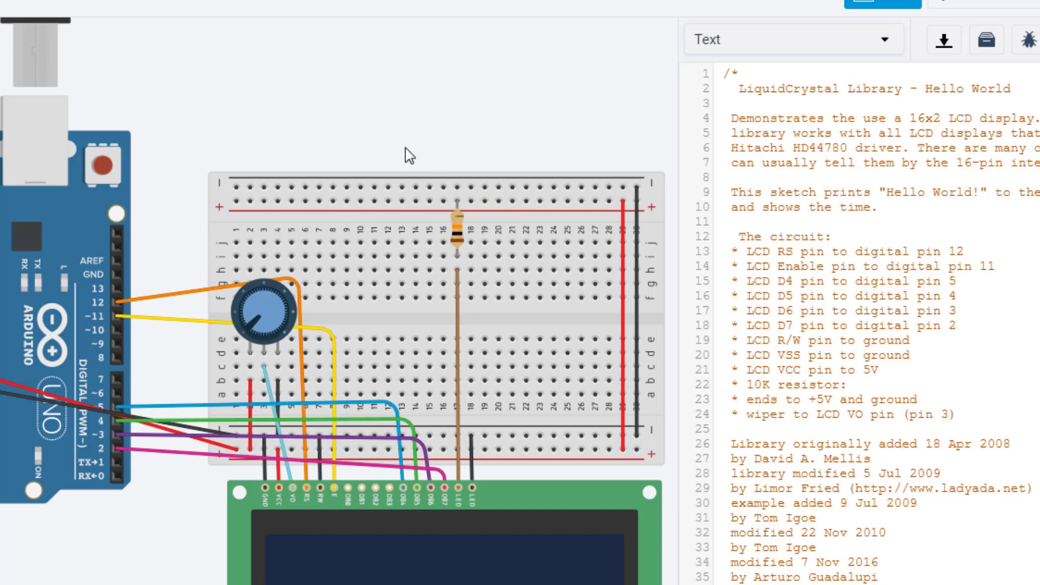
pyautogui.click(245, 311)
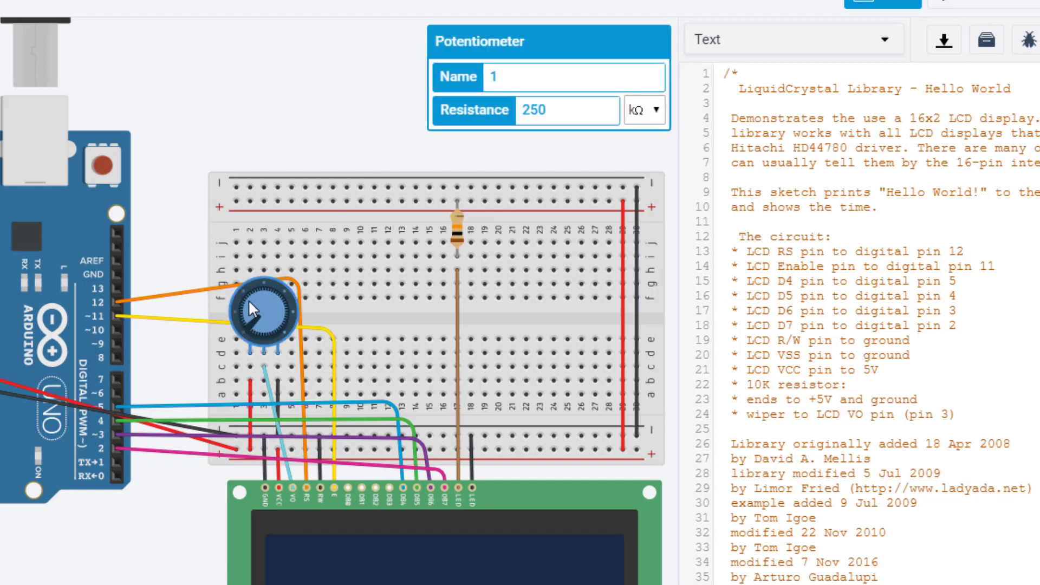
pyautogui.scroll(-3, 826, 296)
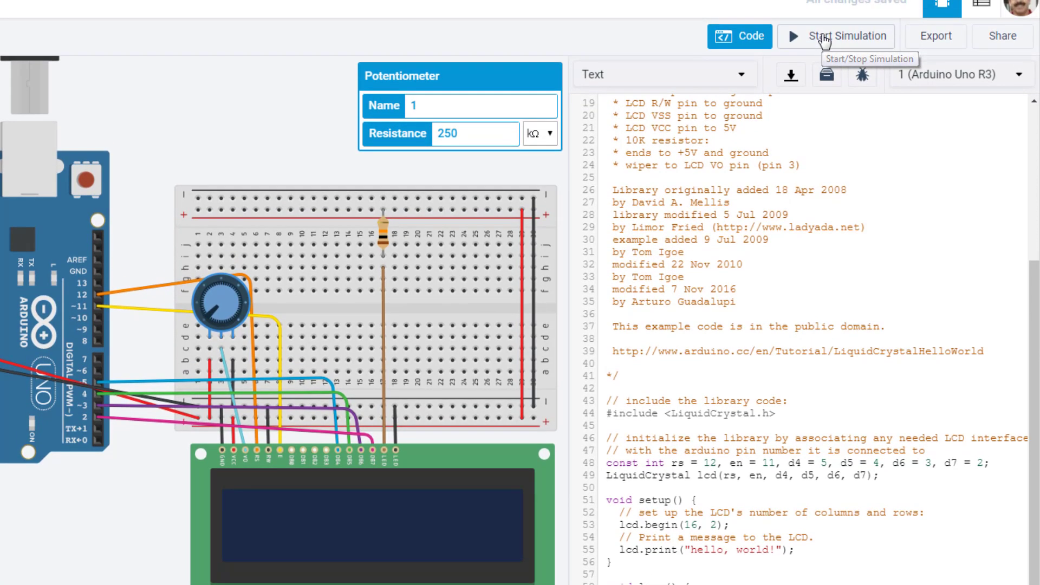
pyautogui.click(823, 37)
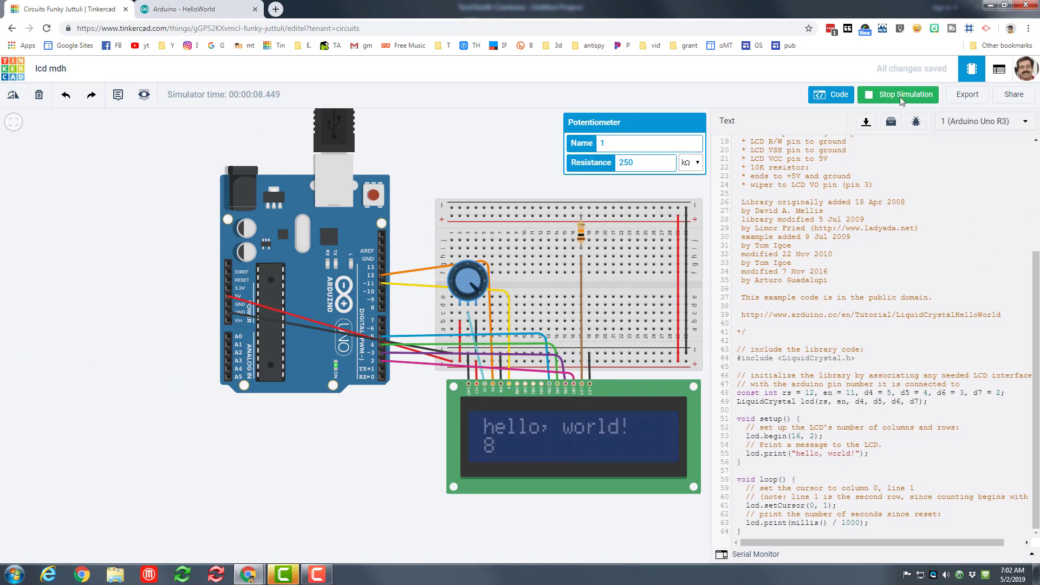
pyautogui.click(903, 97)
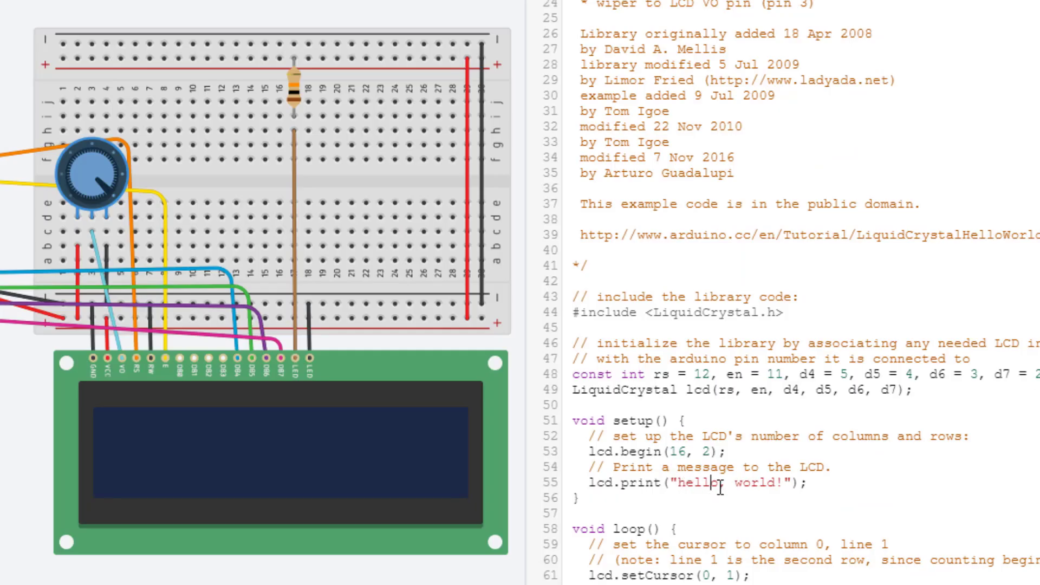
# Step: Replace 'hello' with 'Yo Yo Yo', then test it with a simulation run, Arduino reset and stop
pyautogui.moveTo(719, 483); pyautogui.dragTo(681, 483)
pyautogui.write('Yo')
pyautogui.write(' Y')
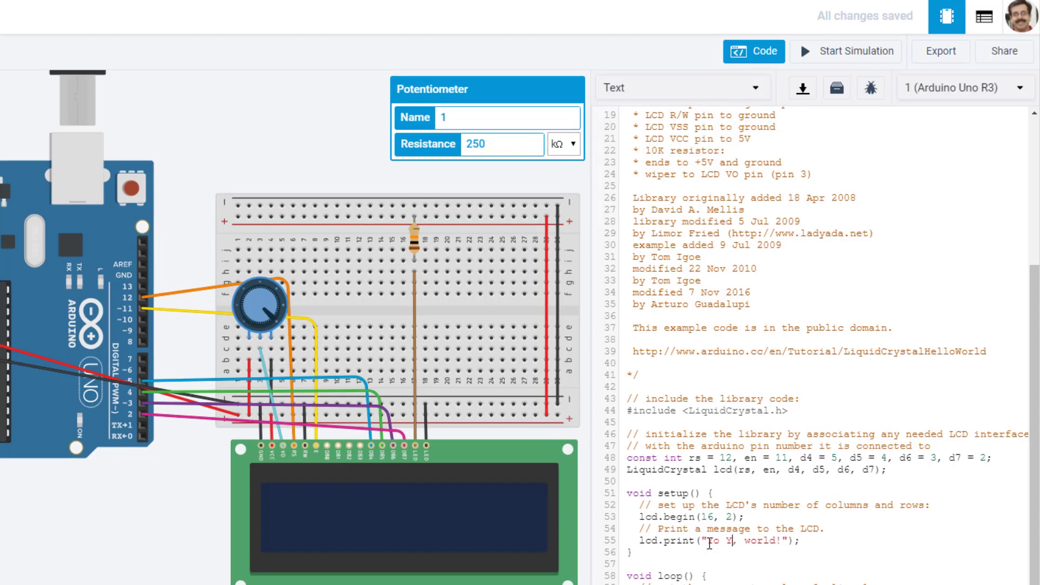
pyautogui.write('o Yo')
pyautogui.click(823, 61)
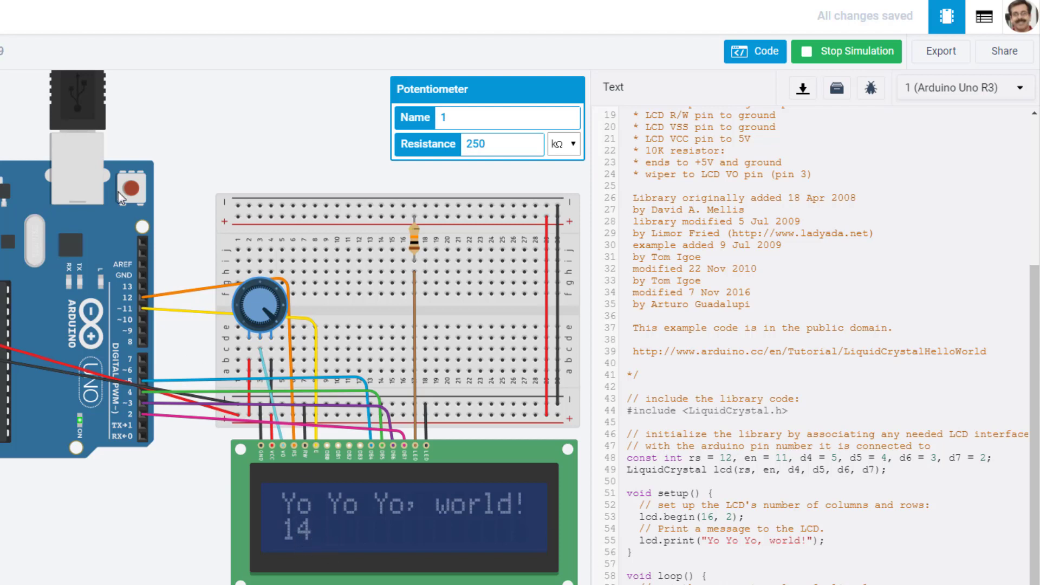
pyautogui.click(134, 190)
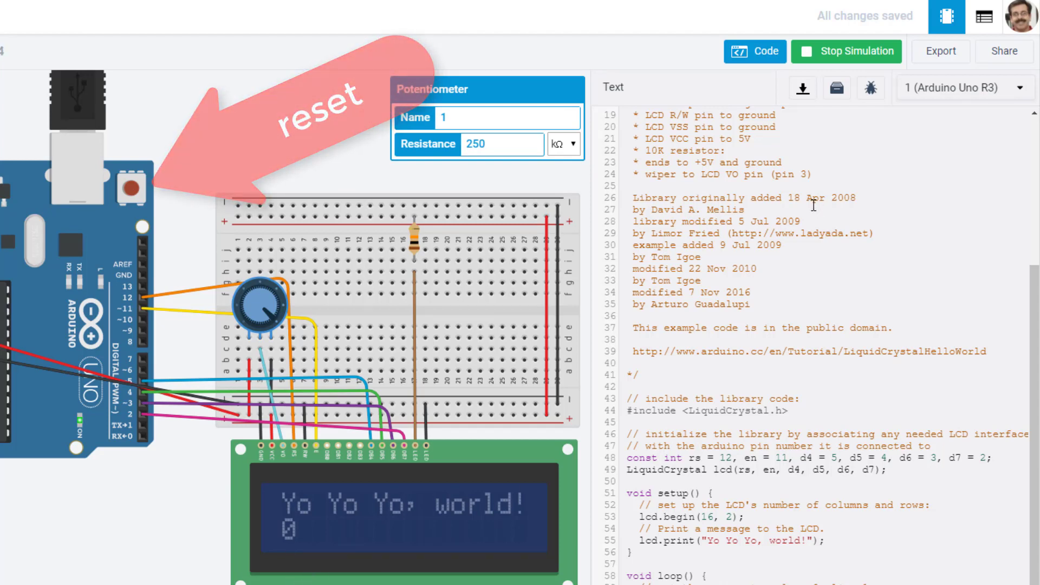
pyautogui.click(811, 54)
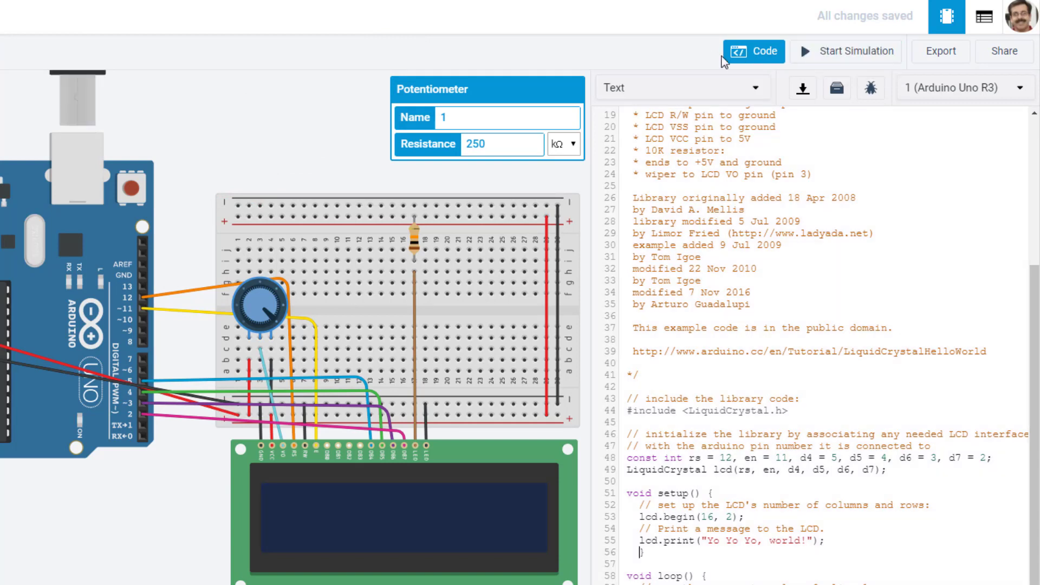
pyautogui.scroll(-1, 630, 560)
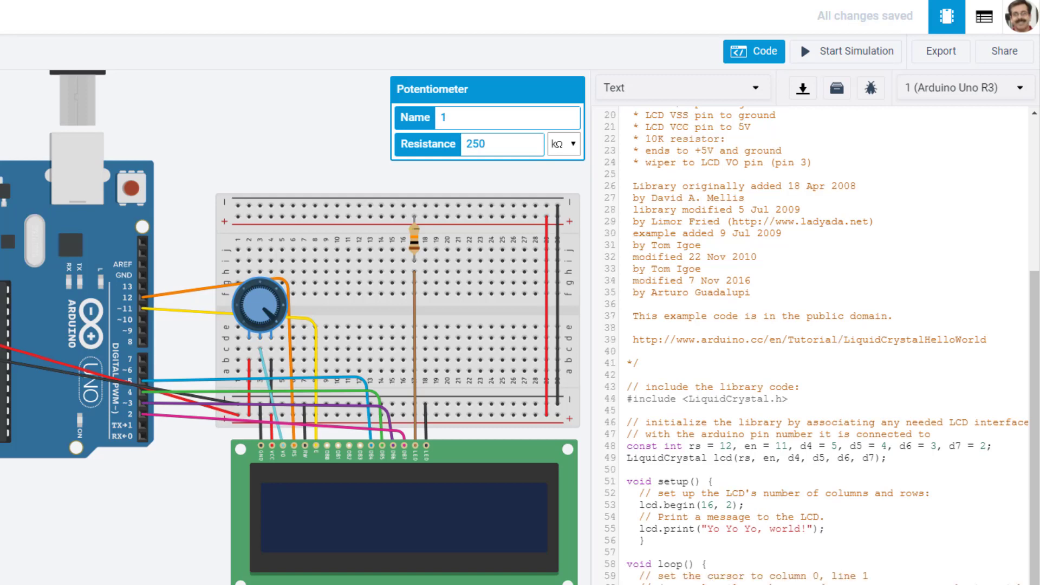
# Step: Delete the millis() / 1000 seconds expression from the lcd.print() call on line 63
pyautogui.moveTo(688, 550); pyautogui.dragTo(784, 552)
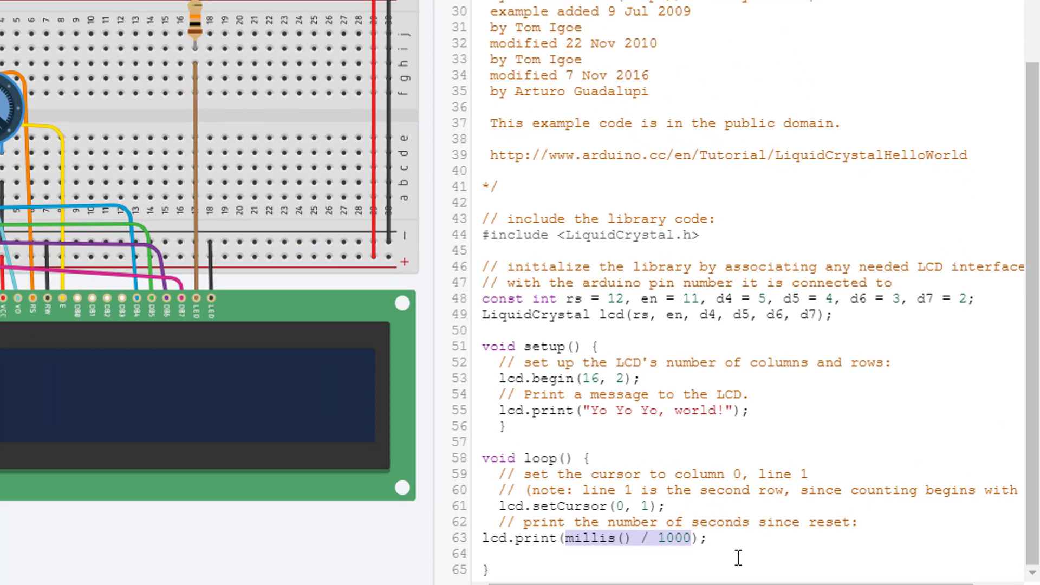
pyautogui.press('BackSpace')
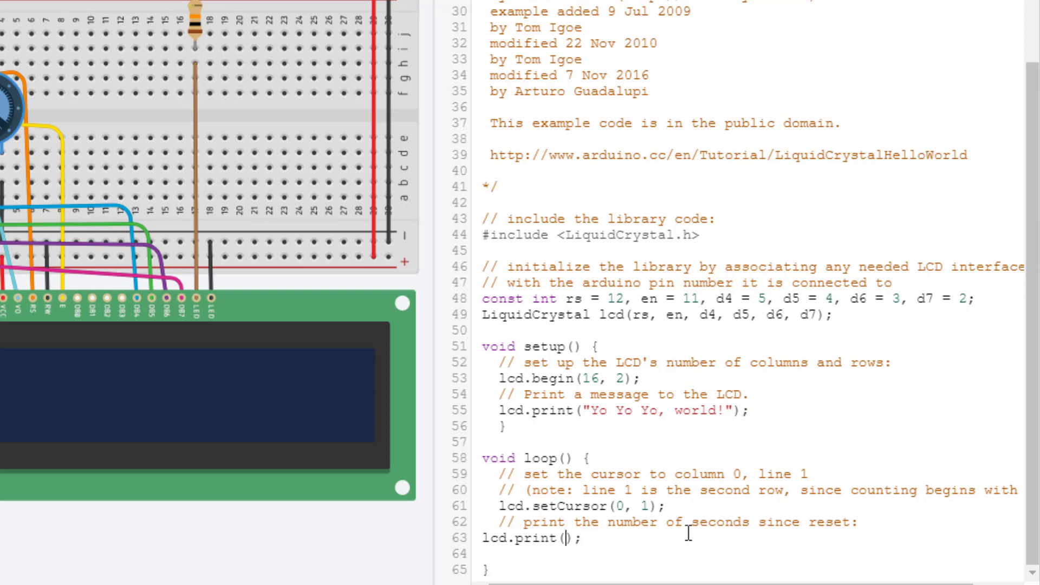
pyautogui.write('"')
pyautogui.write('HLModTech ROX!')
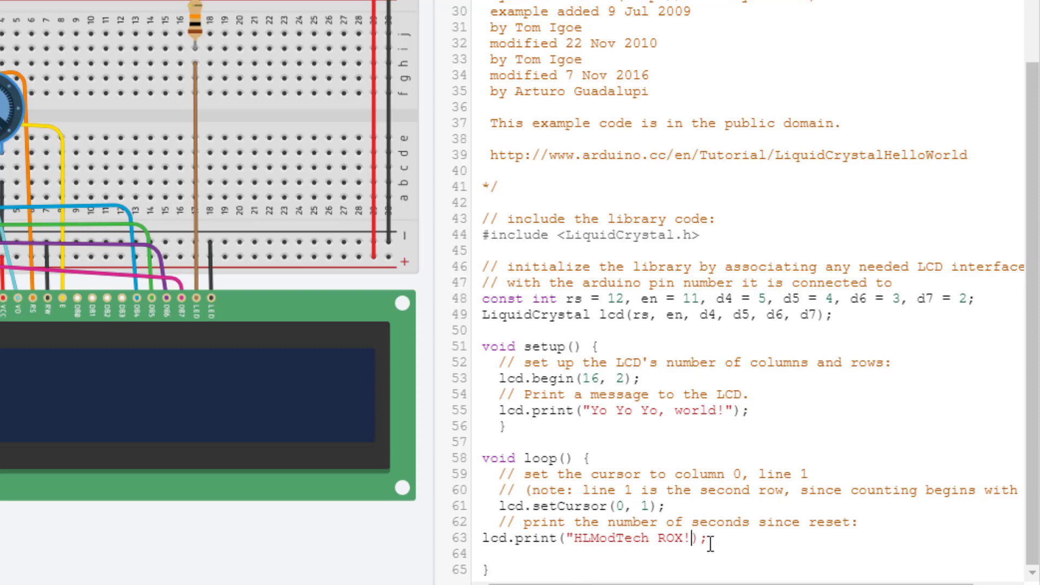
pyautogui.write('"')
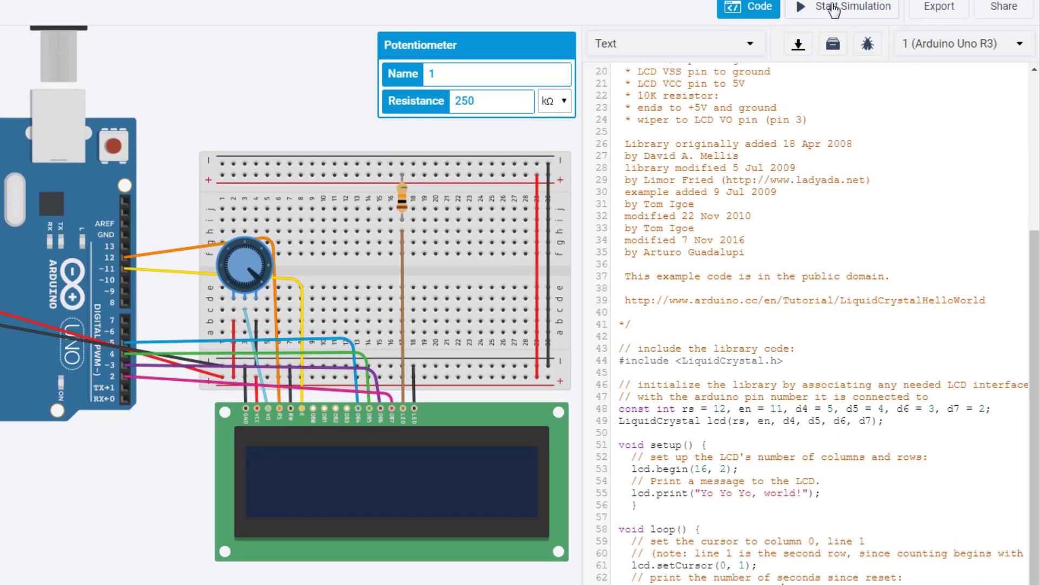
# Step: Start the simulation so the LCD shows 'Yo Yo Yo, world!' and 'HLModTech ROX!'
pyautogui.click(833, 9)
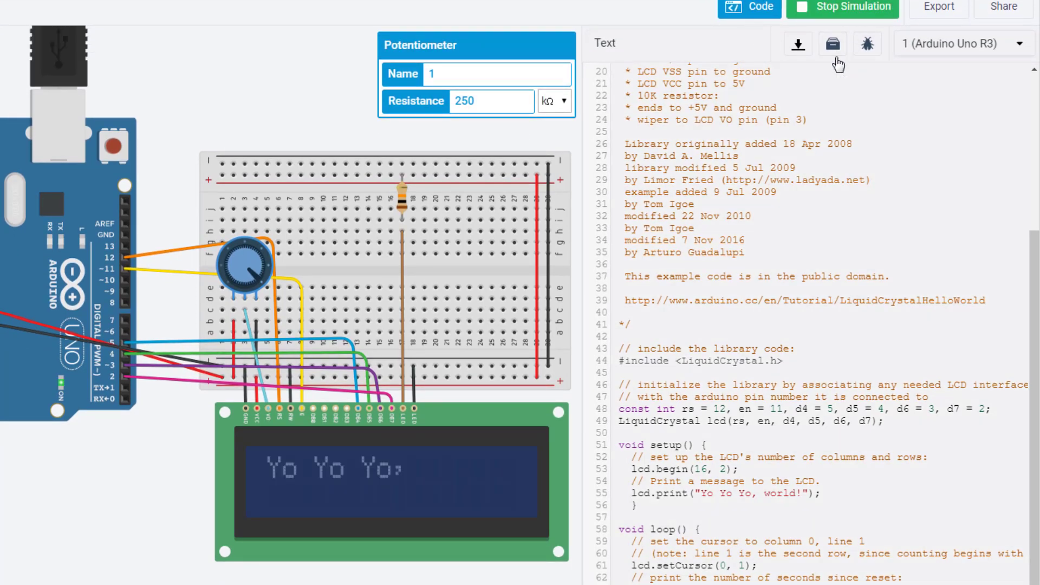